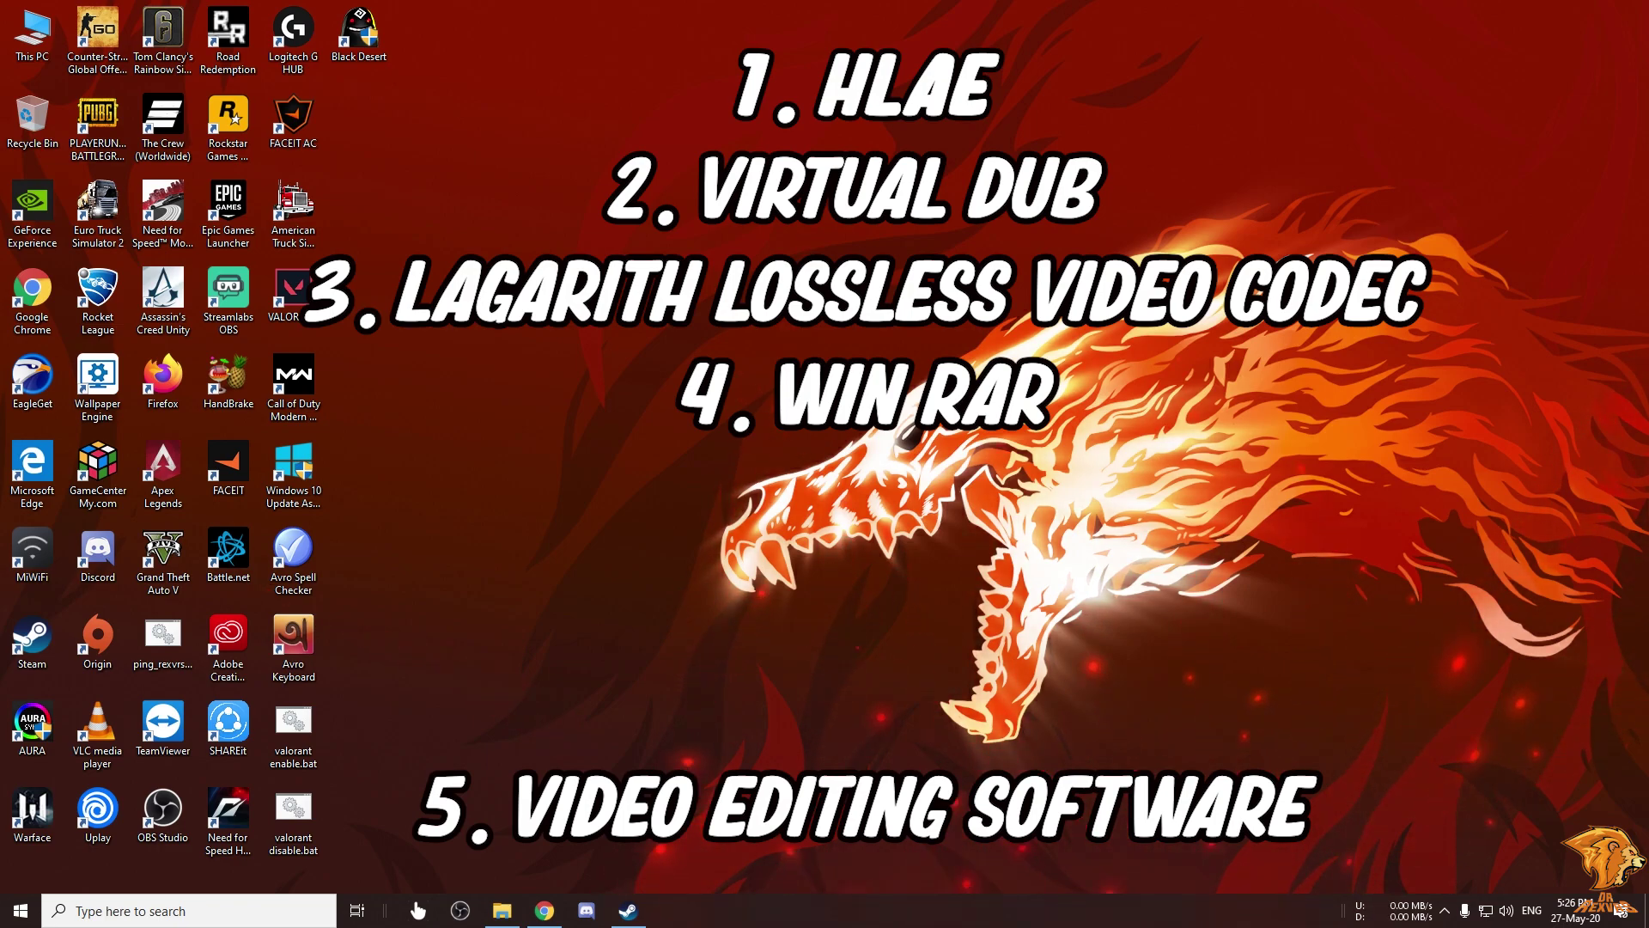
Bring up Chrome showing the HLAE 2.95.0 download page on advancedfx.org
click(545, 915)
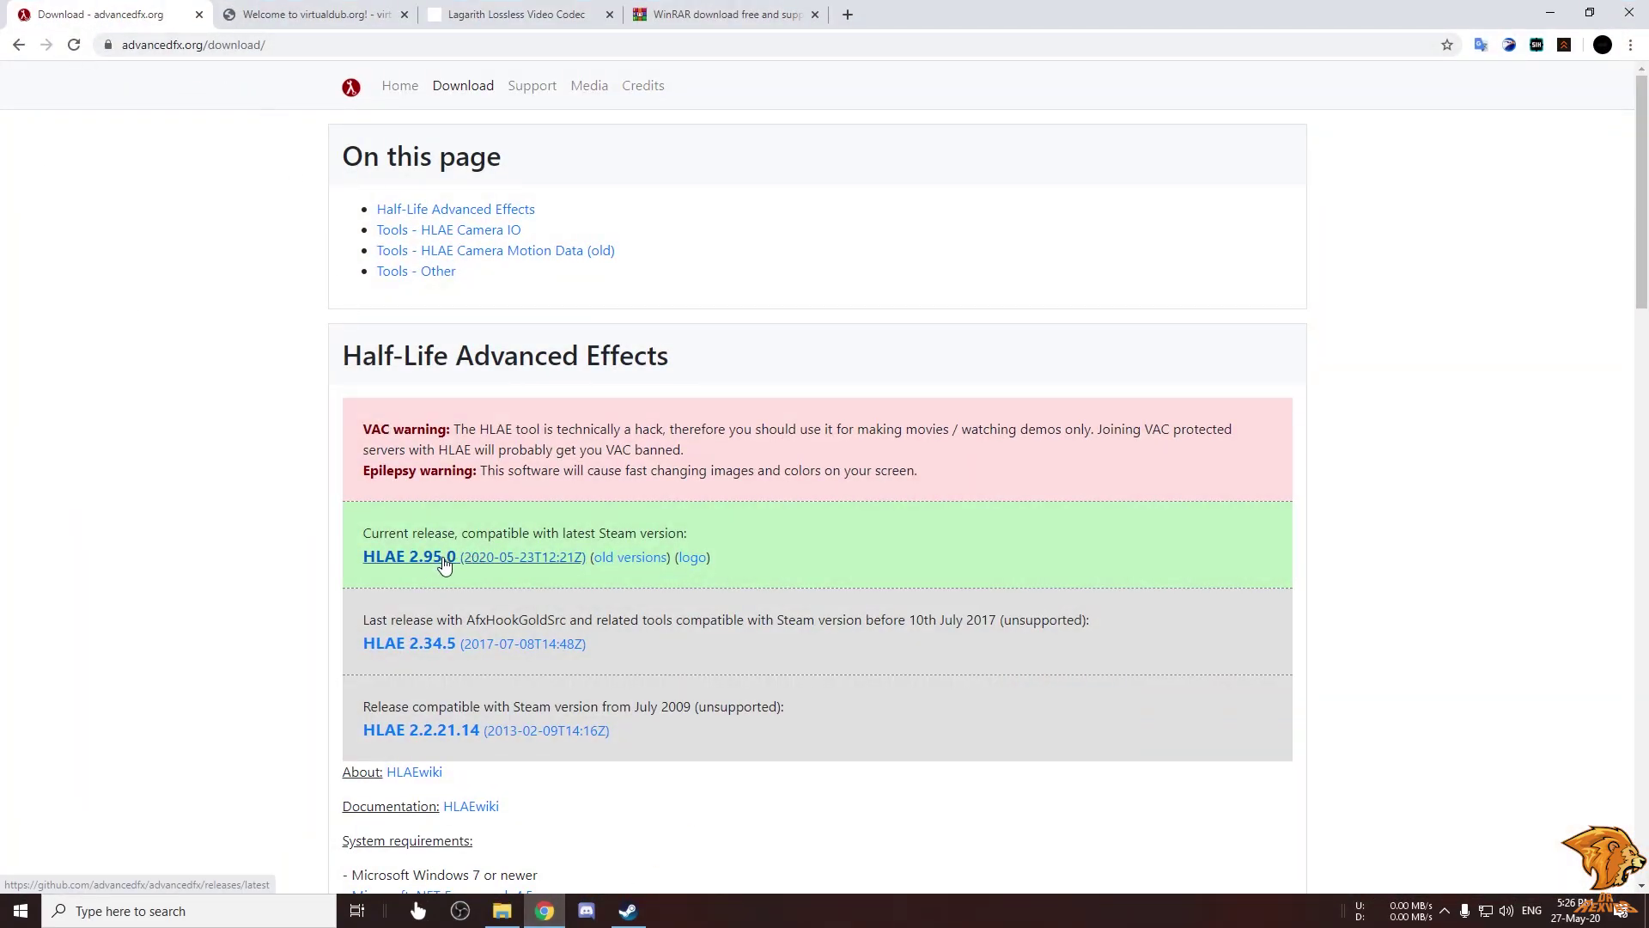
View the VirtualDub, Lagarith and WinRAR 5.90 download pages in turn
click(288, 15)
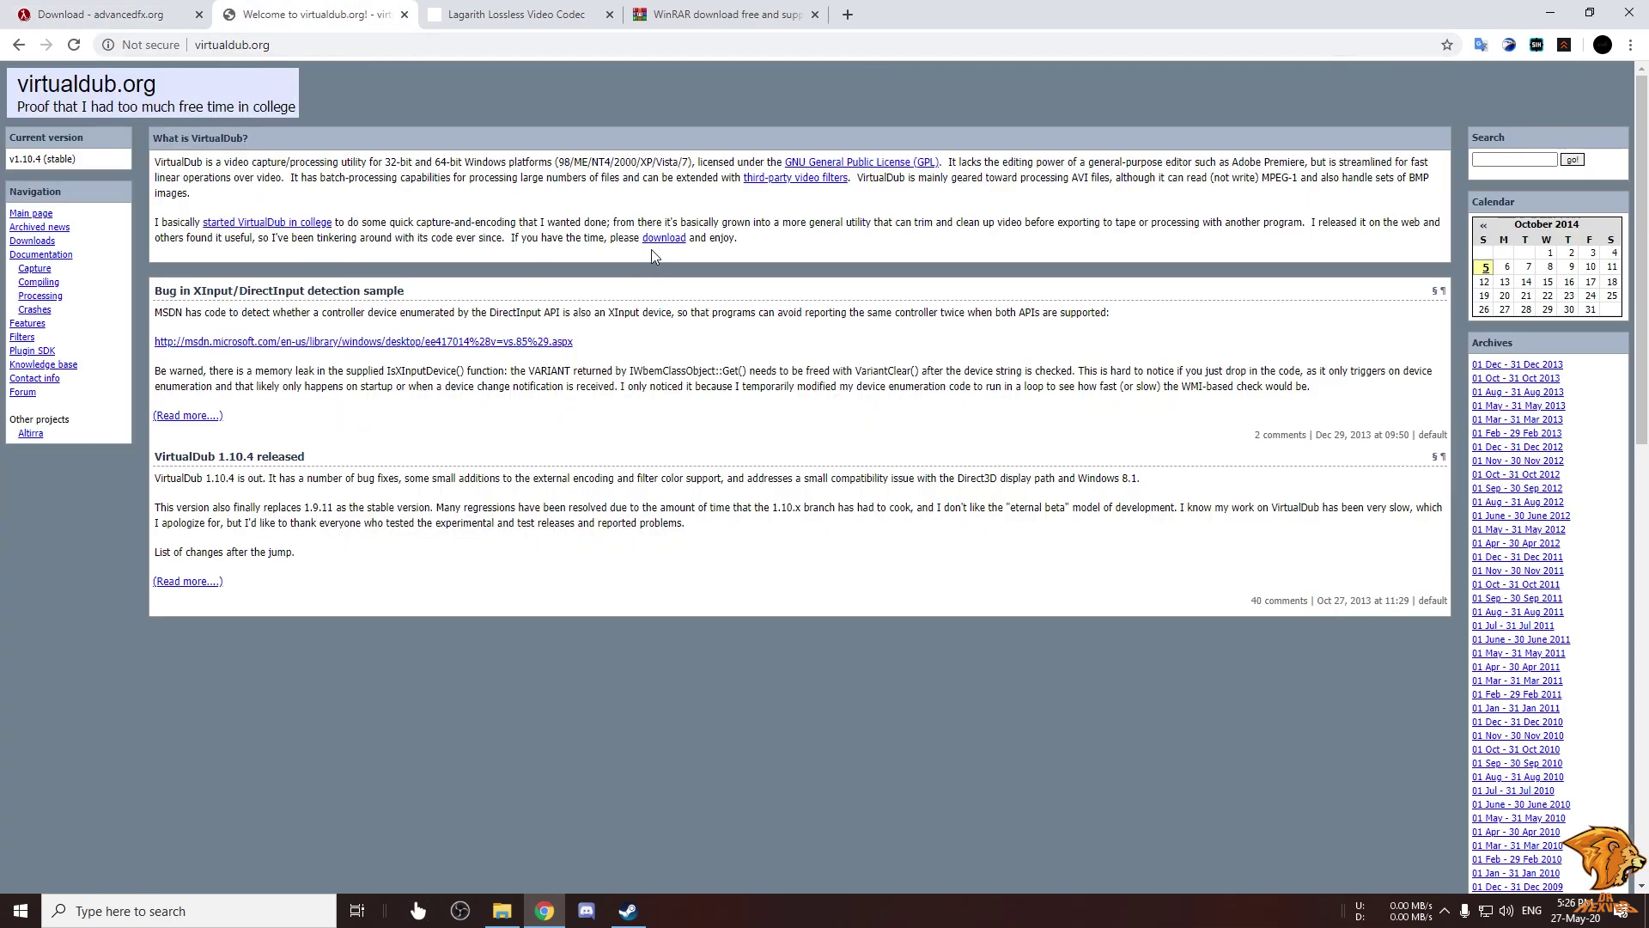
click(500, 14)
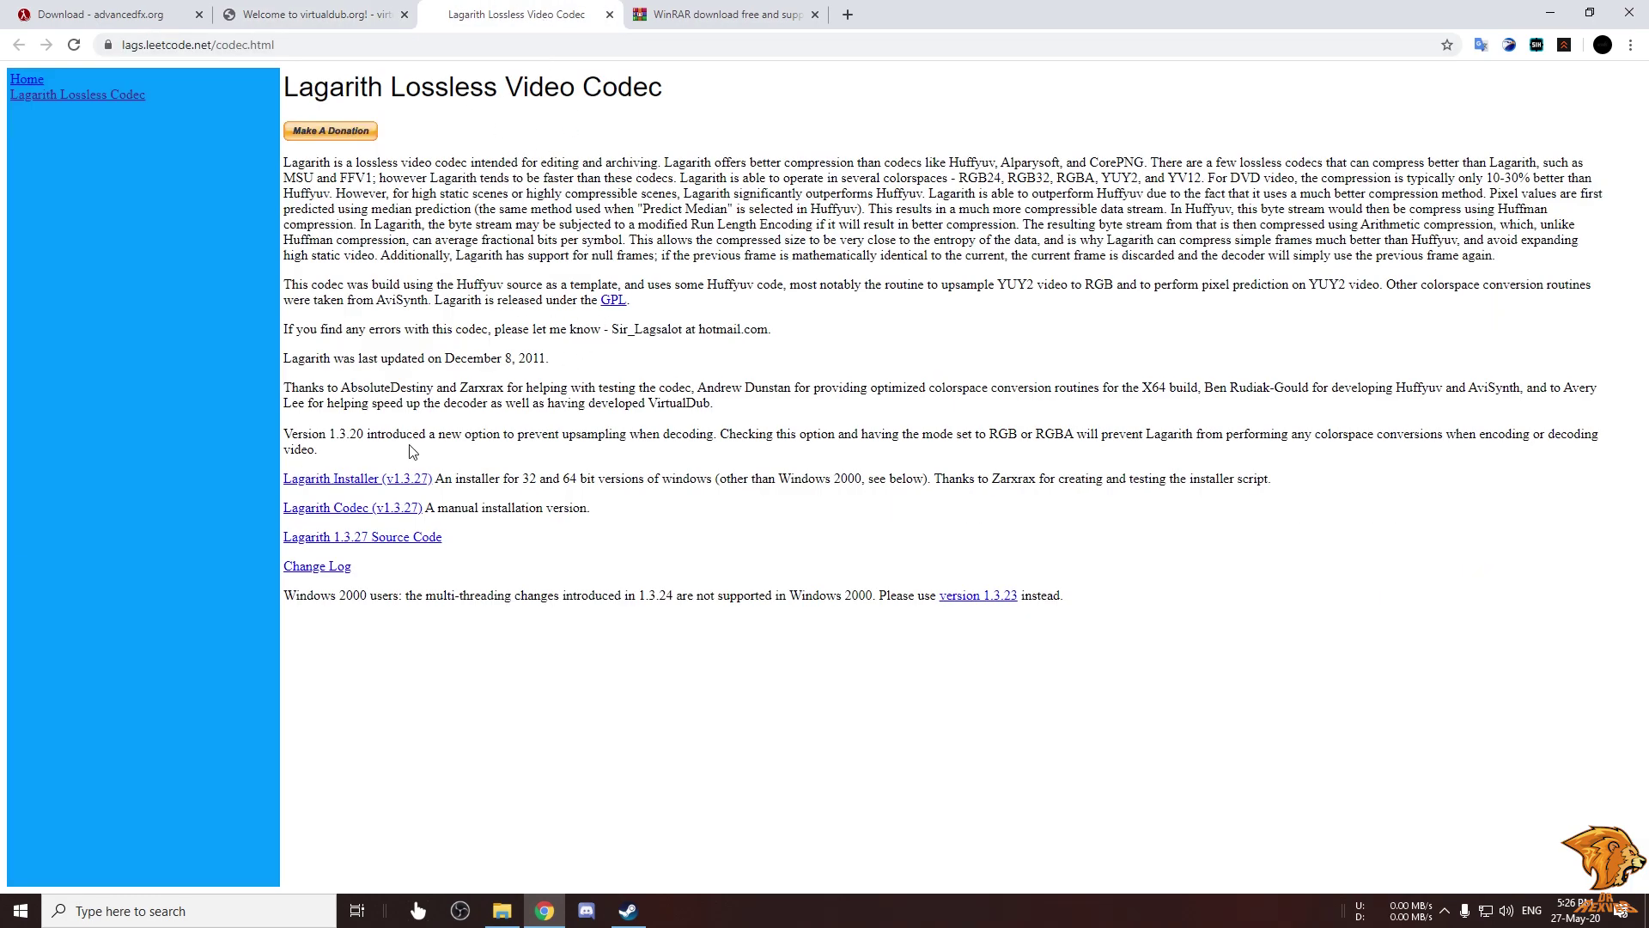
click(750, 21)
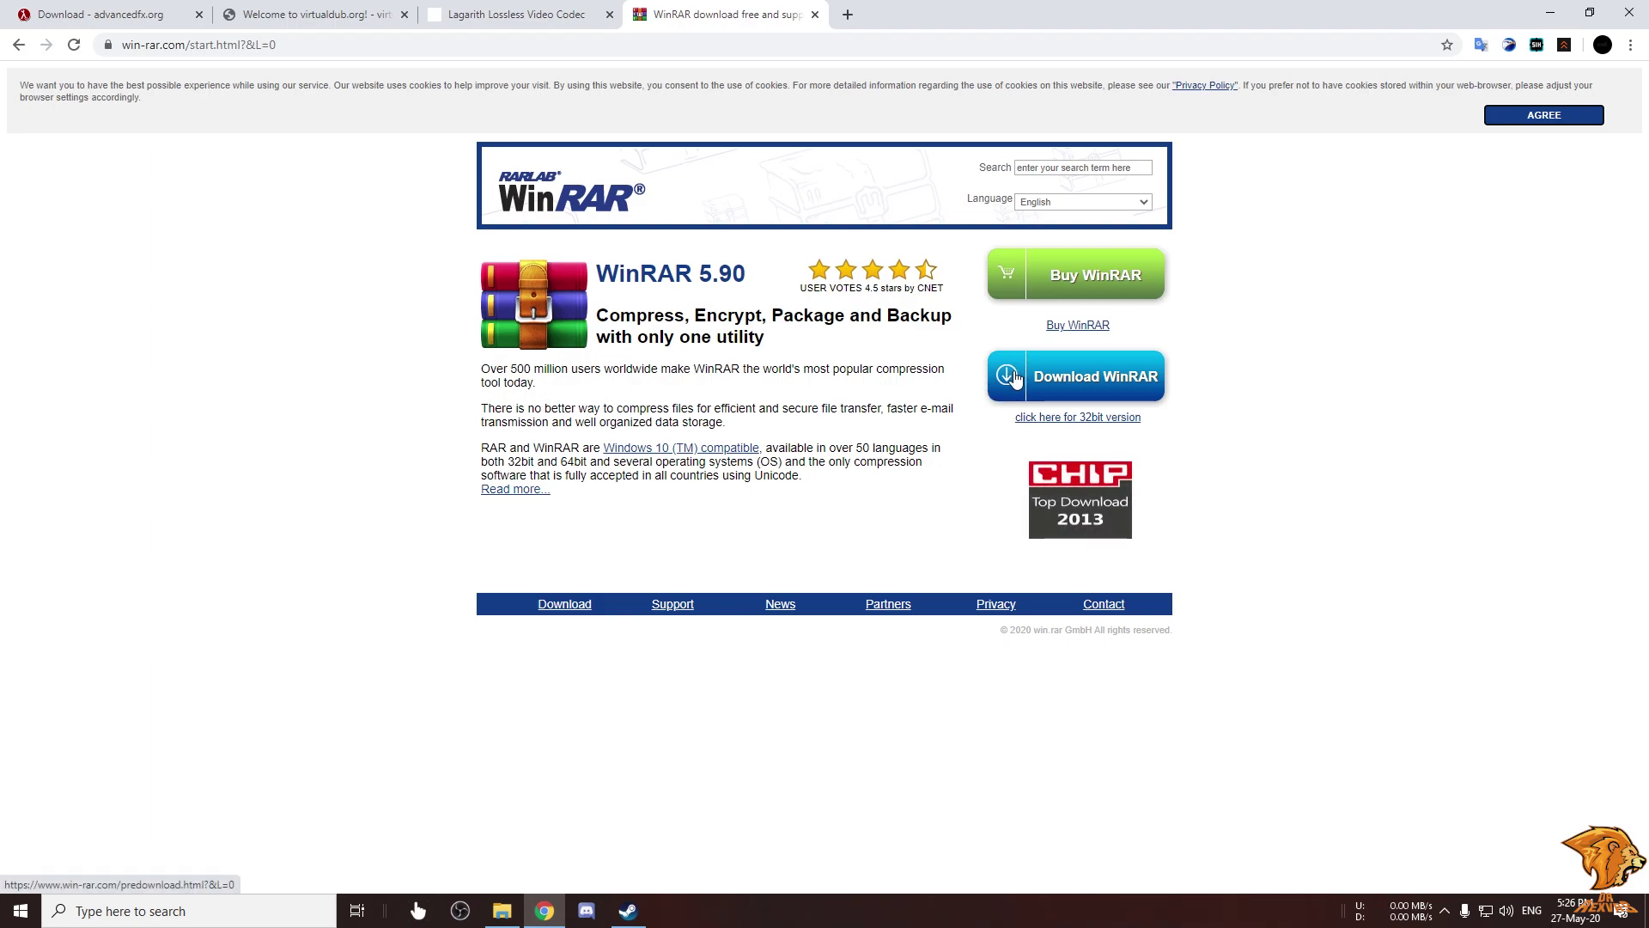
Extract hlae_2_95_0.zip in the Essential software folder
click(502, 911)
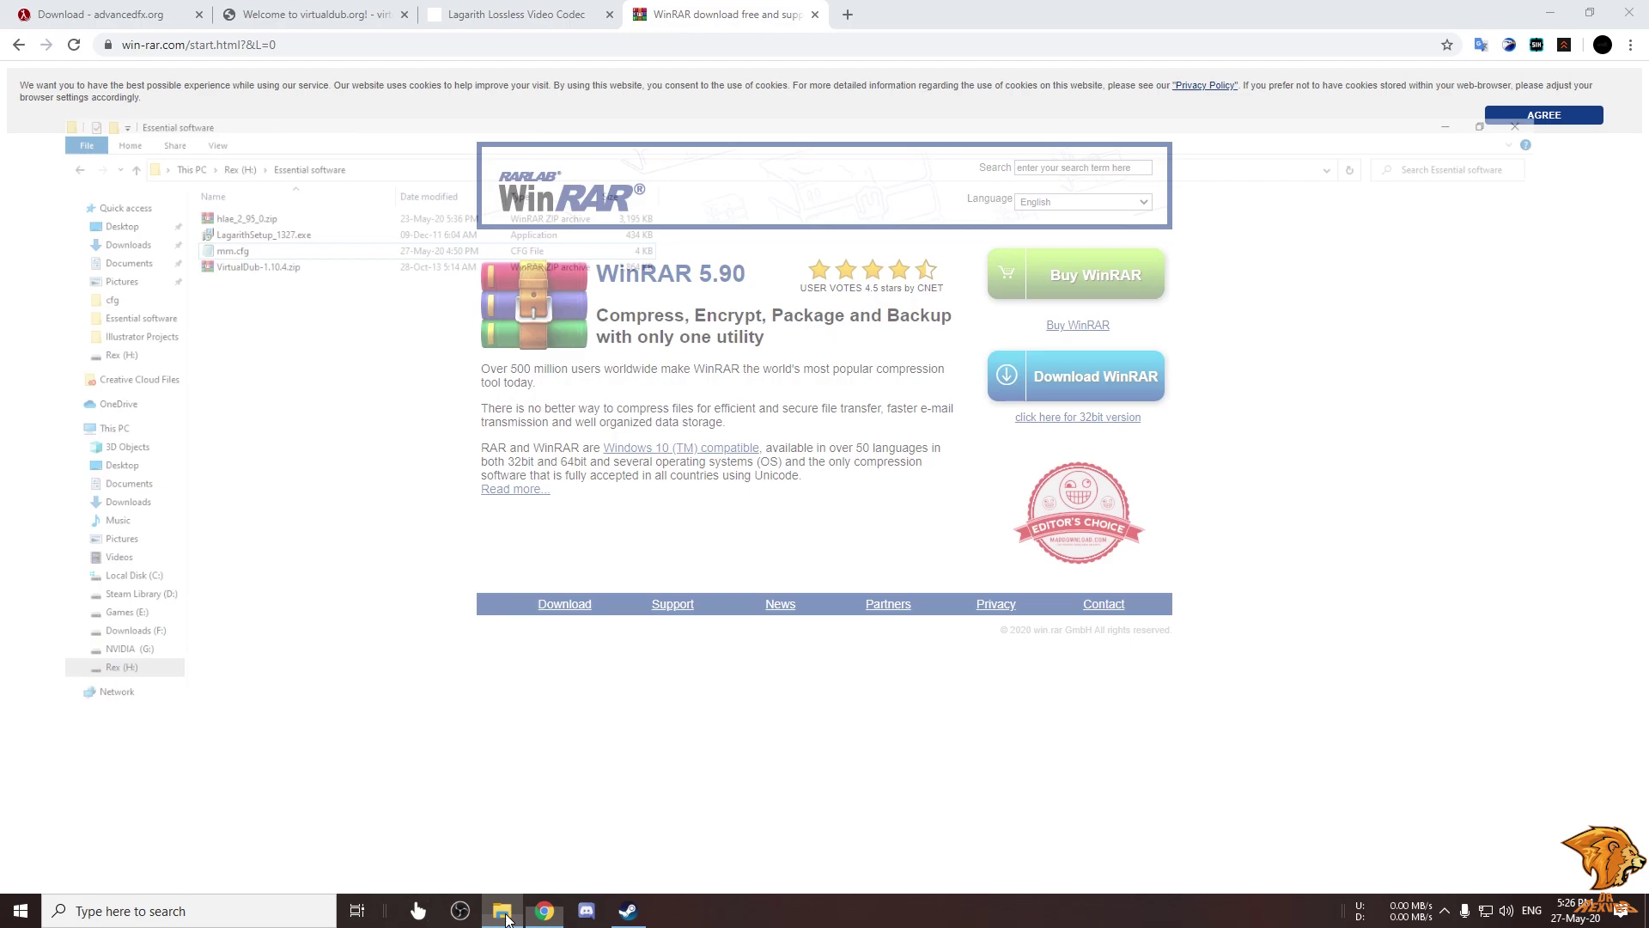
click(232, 114)
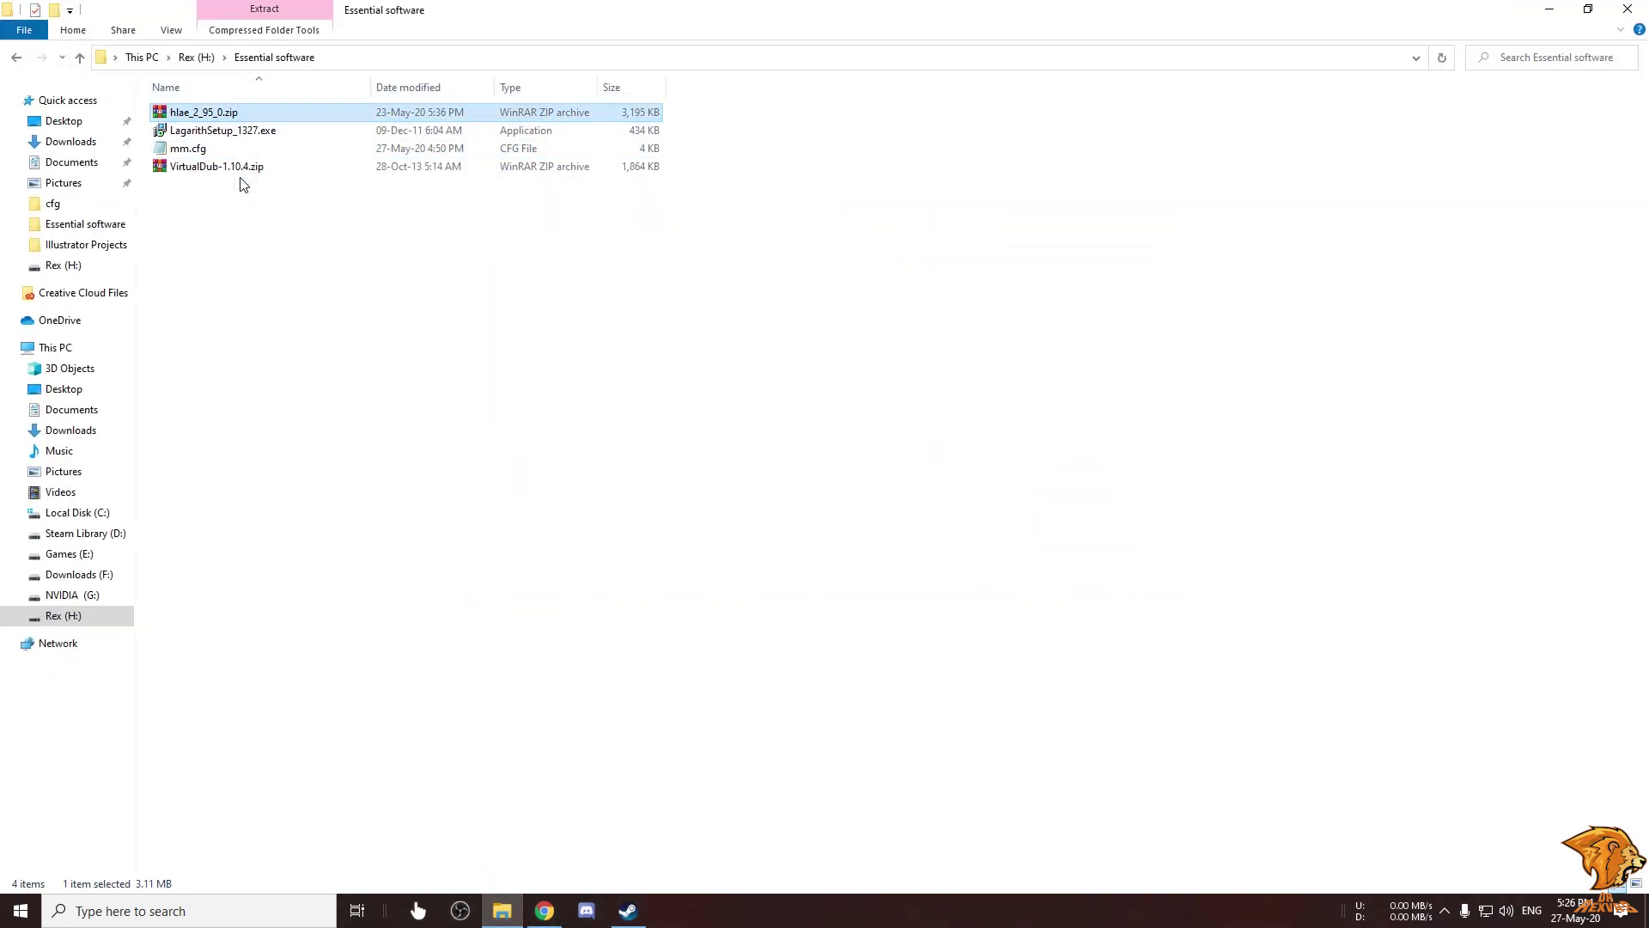
click(224, 131)
click(357, 331)
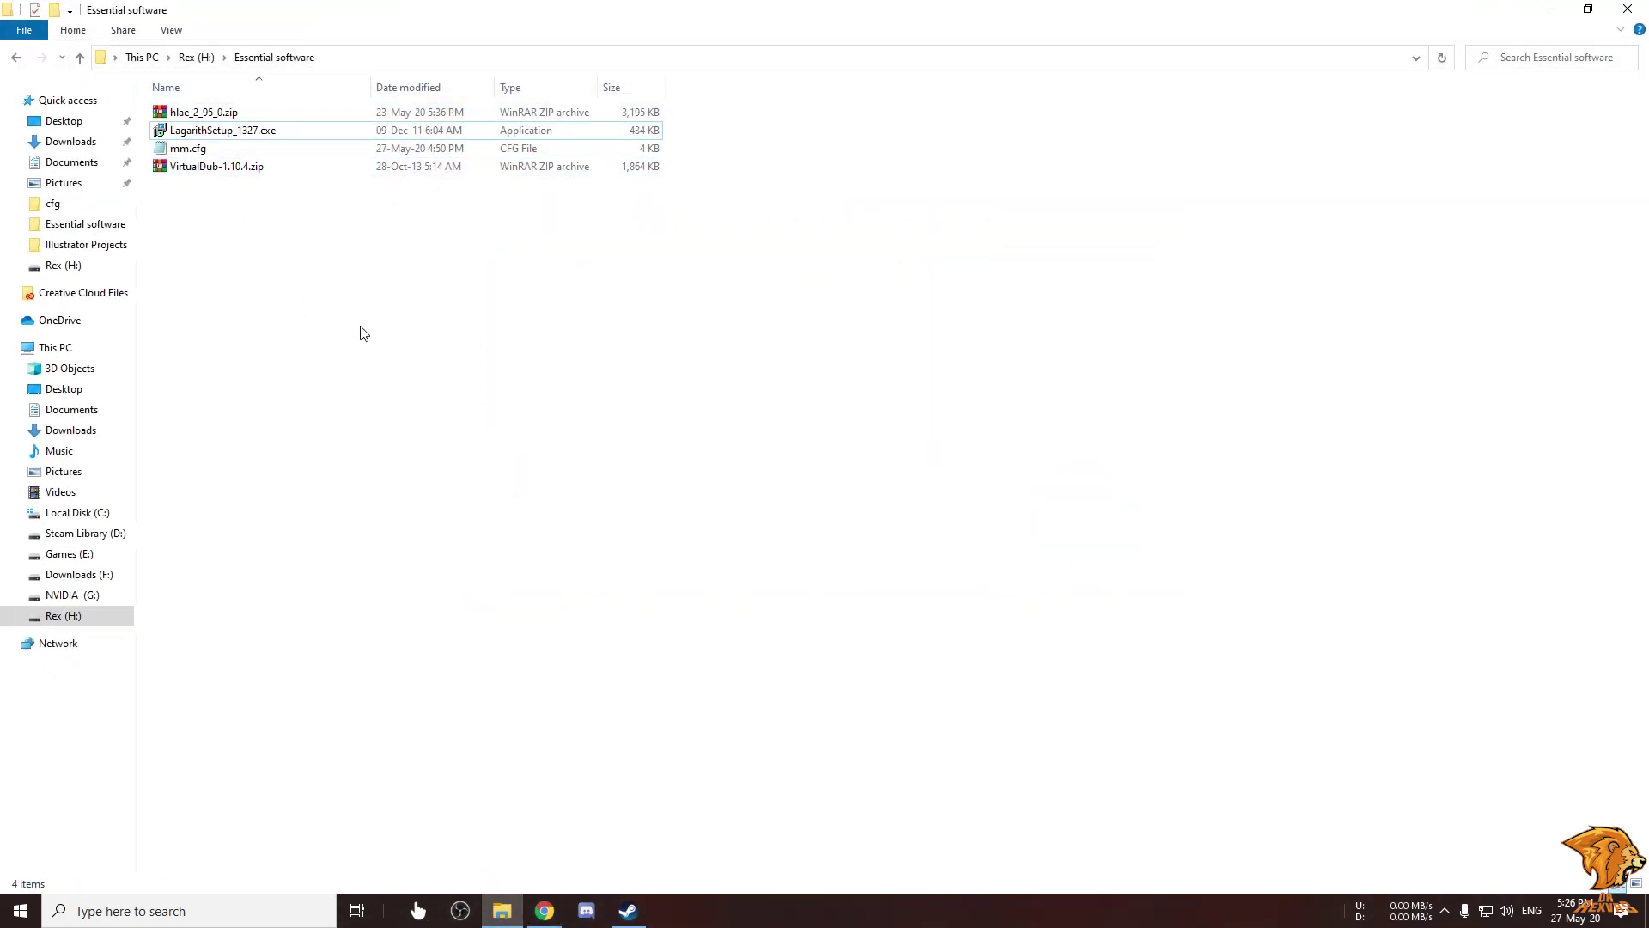
right_click(207, 117)
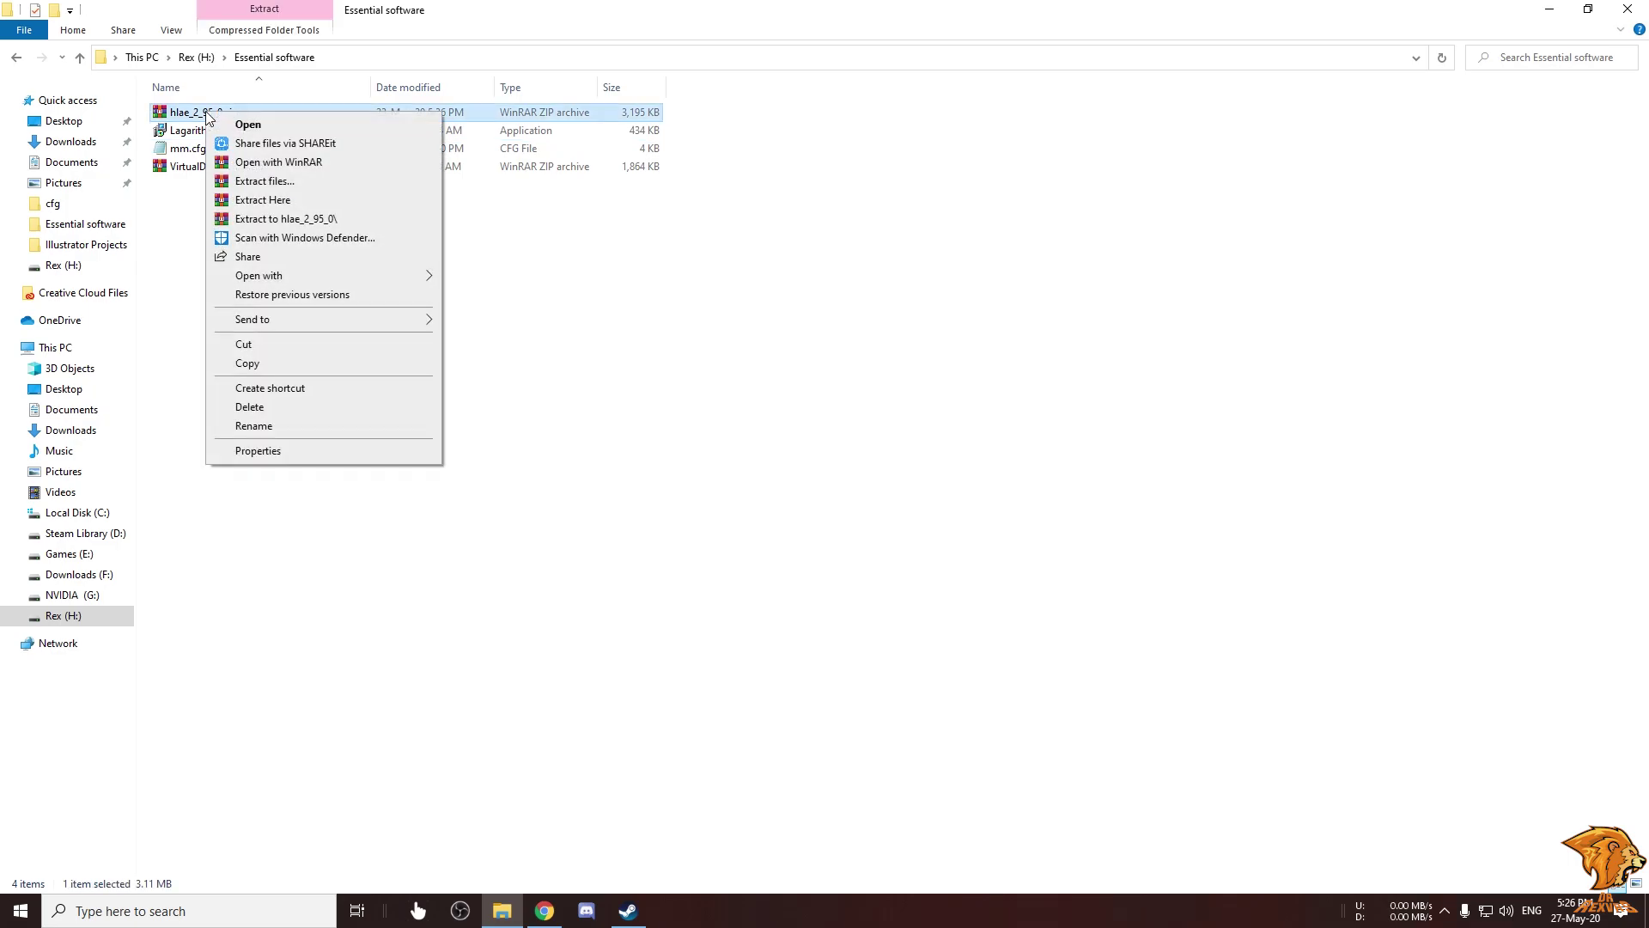
click(263, 182)
key(Return)
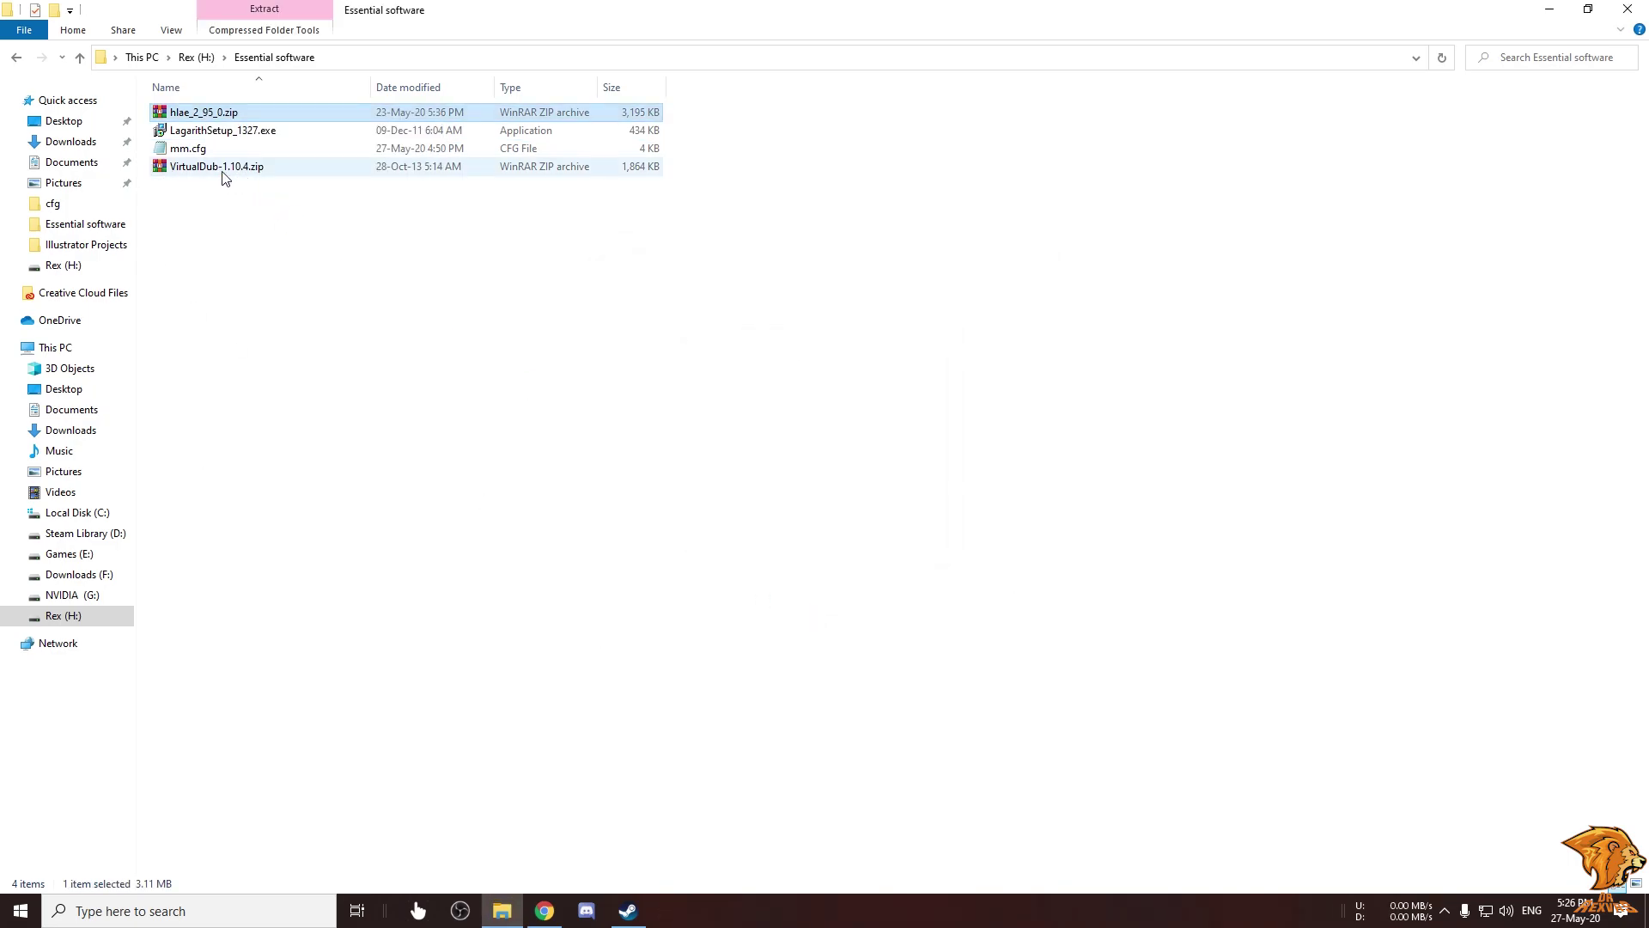
Extract the VirtualDub-1.10.4 zip into its own folder
right_click(220, 173)
right_click(183, 184)
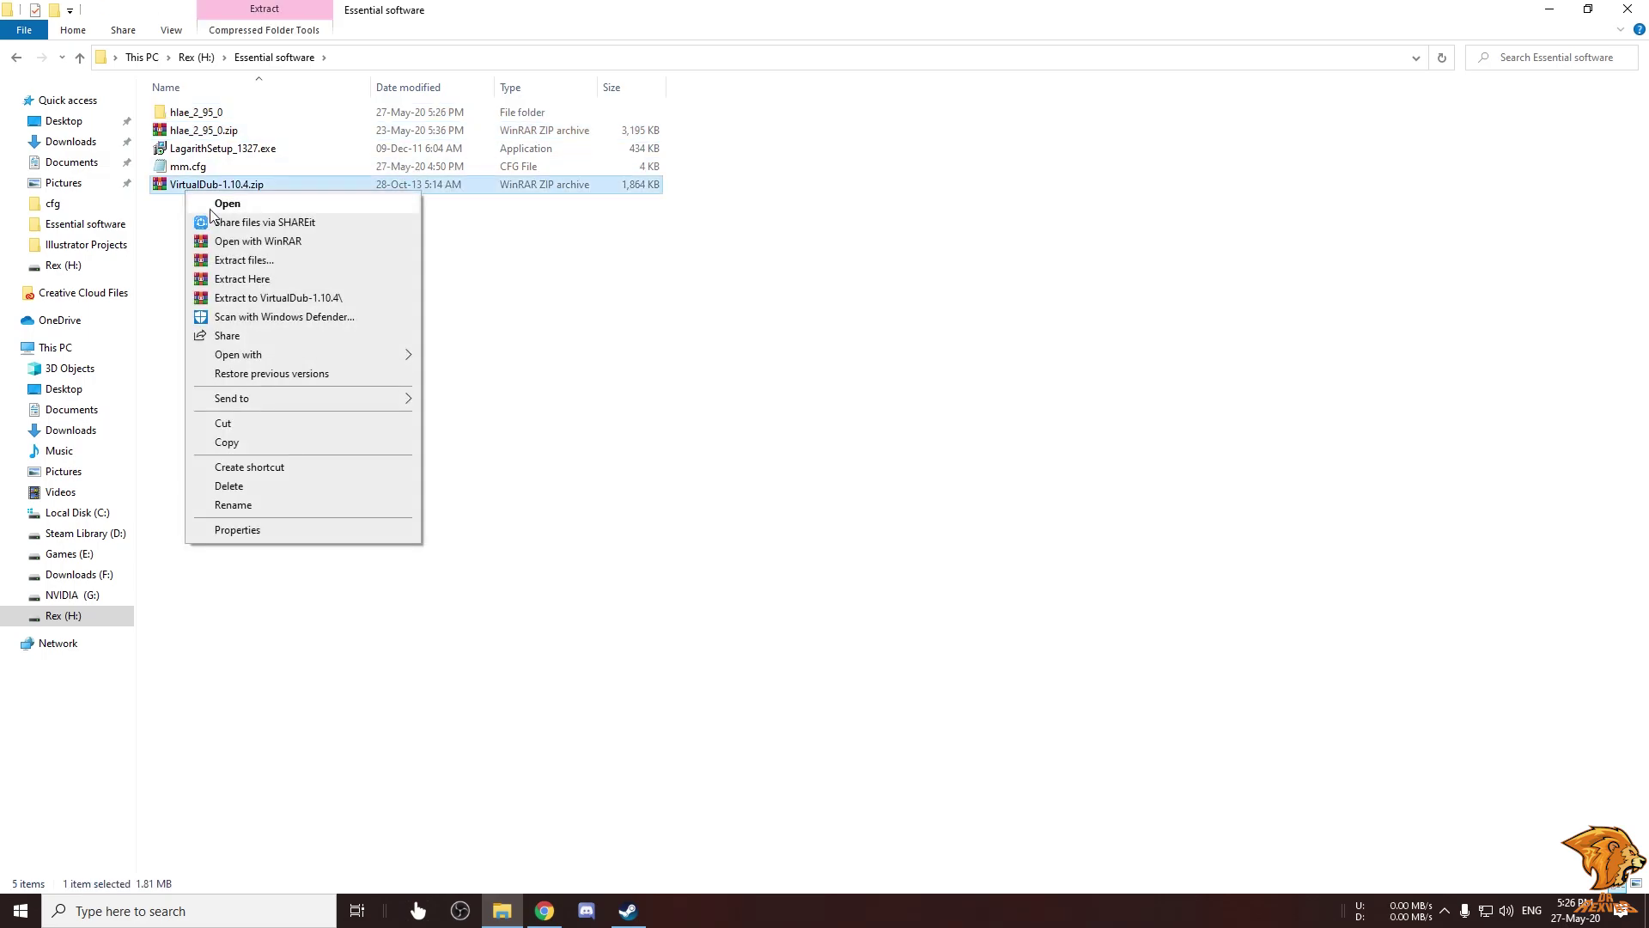
click(241, 261)
click(873, 631)
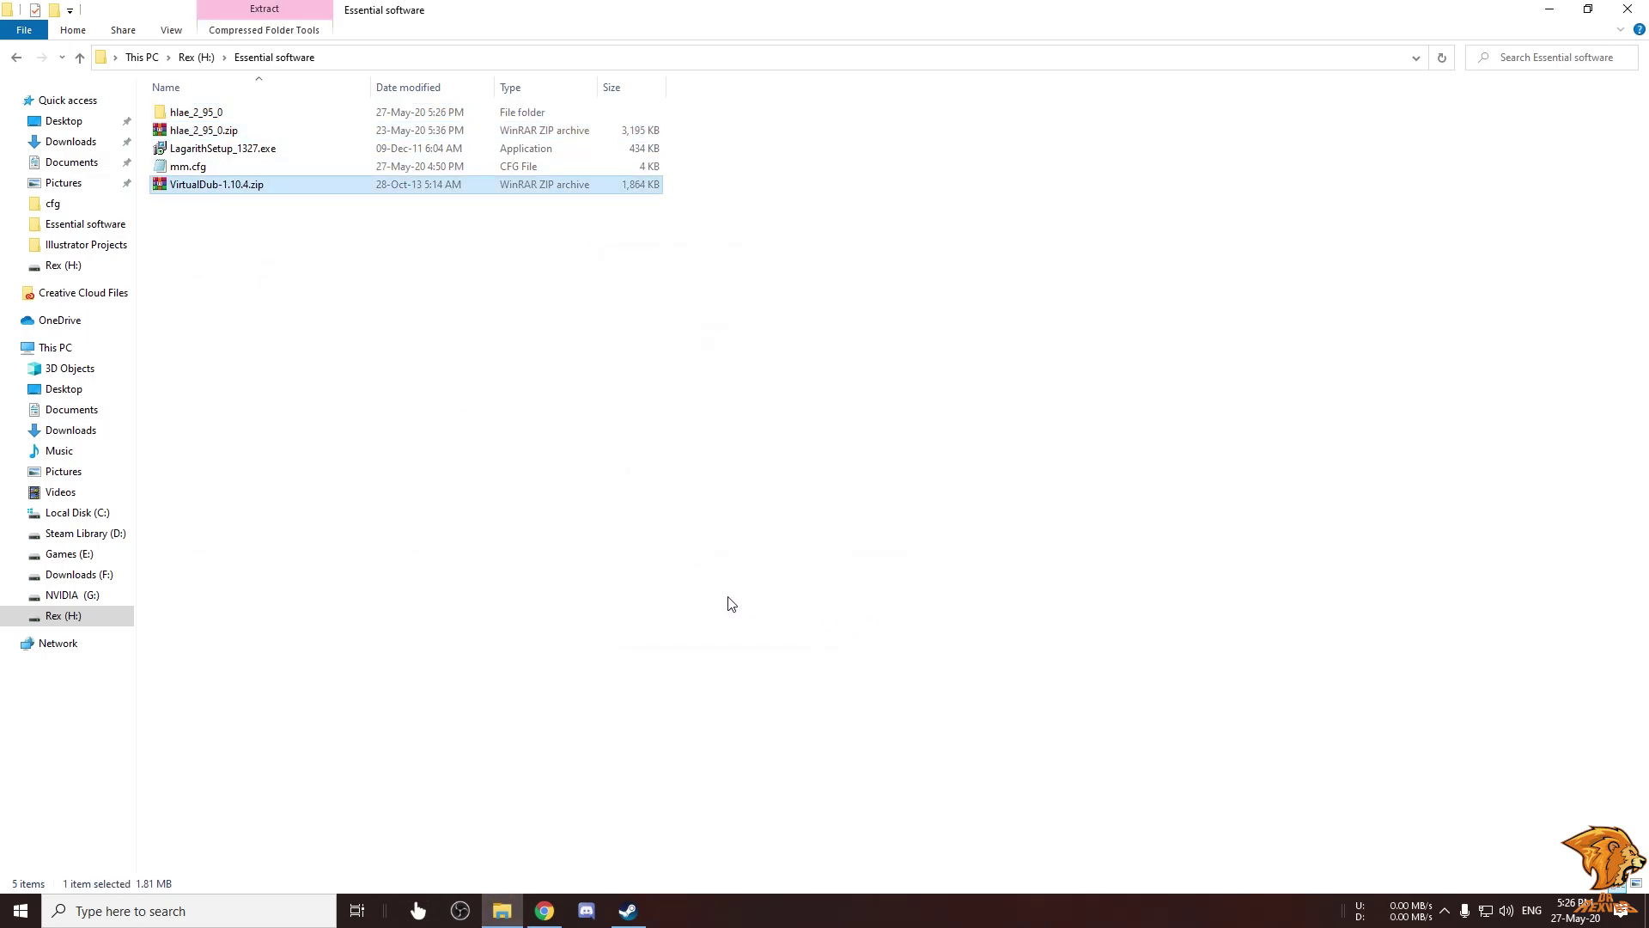
click(181, 184)
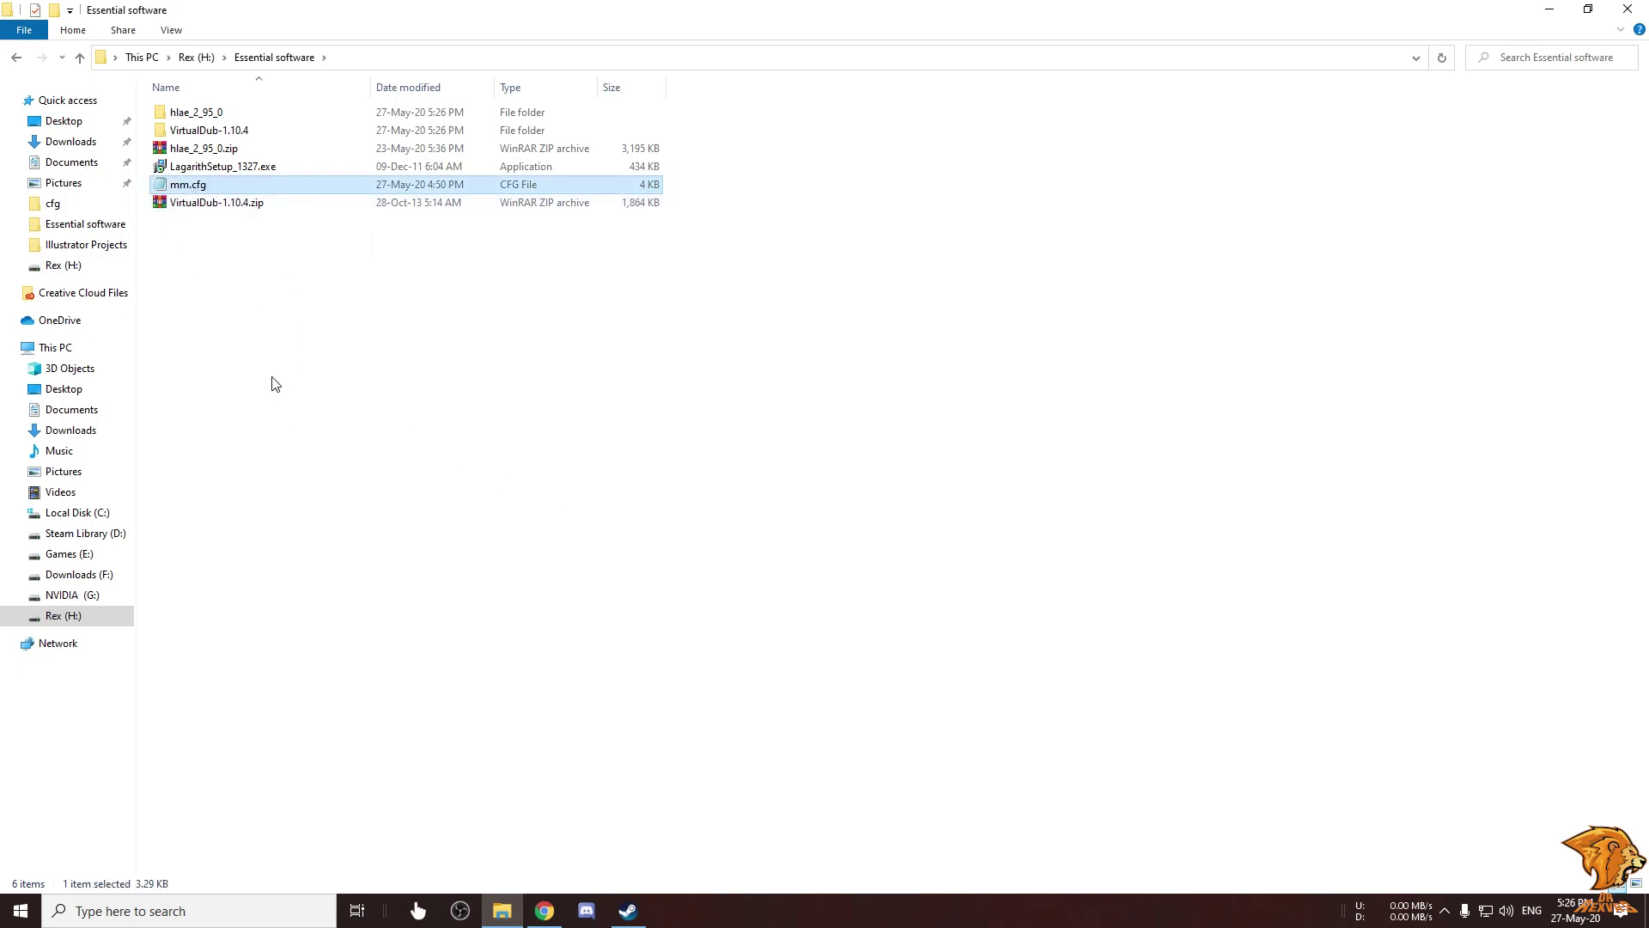
Open mm.cfg in Notepad and highlight the F7 host_framerate 300 bind and sv_skyname line
double_click(241, 191)
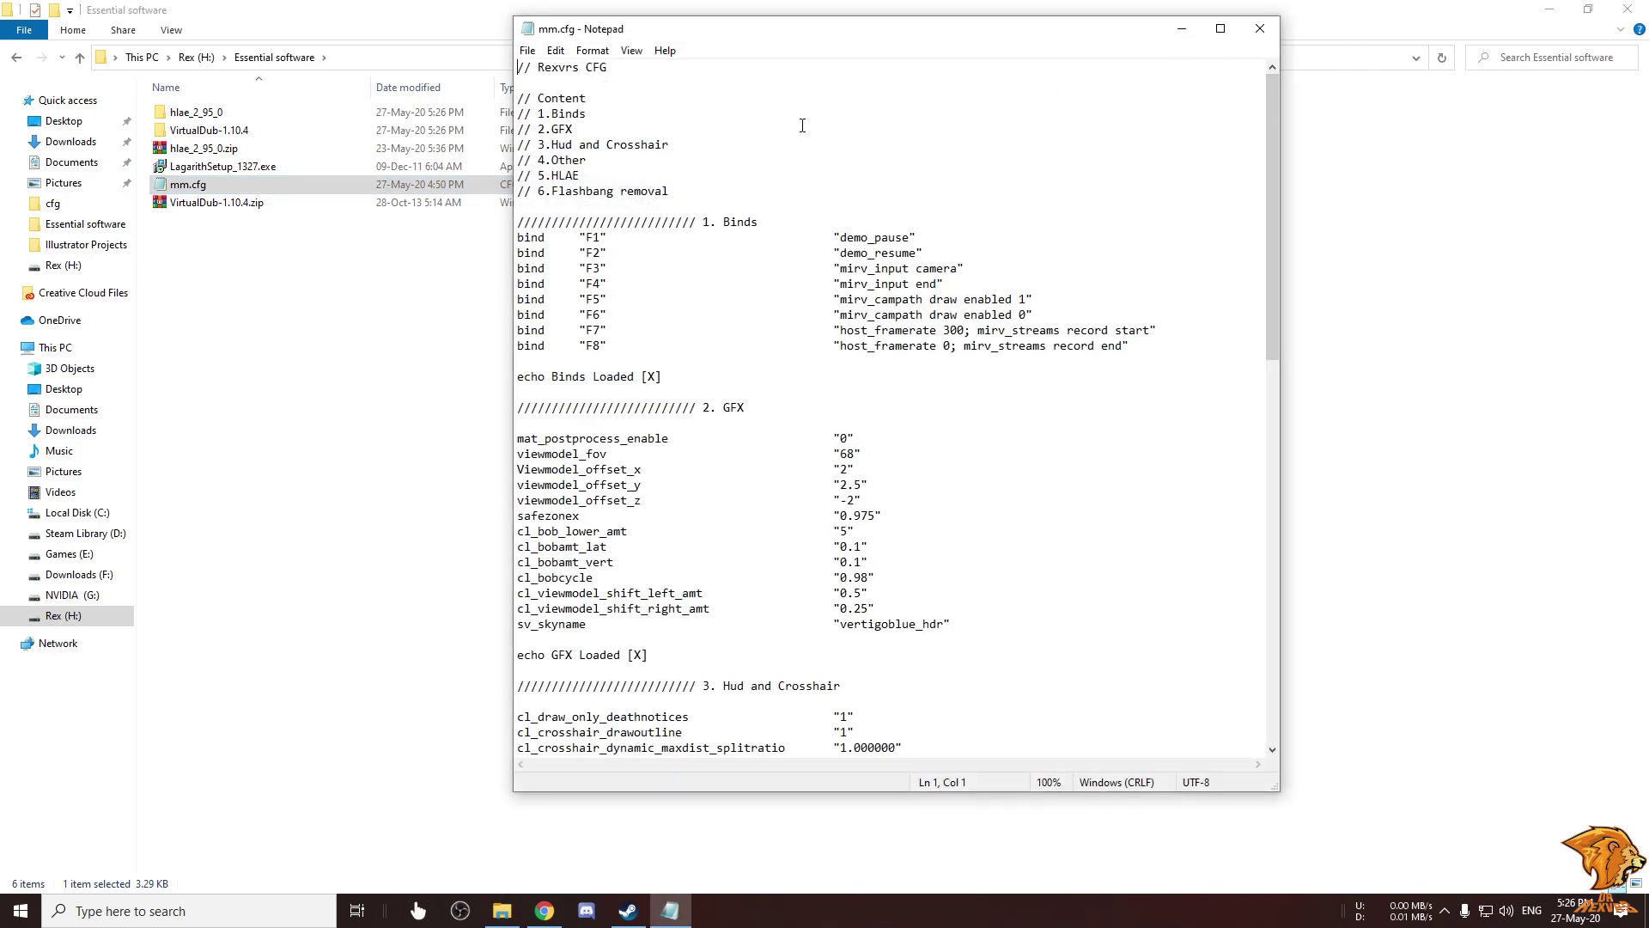
scroll(903, 405, down, 20)
scroll(927, 399, up, 20)
drag(967, 329, 948, 330)
scroll(762, 383, down, 2)
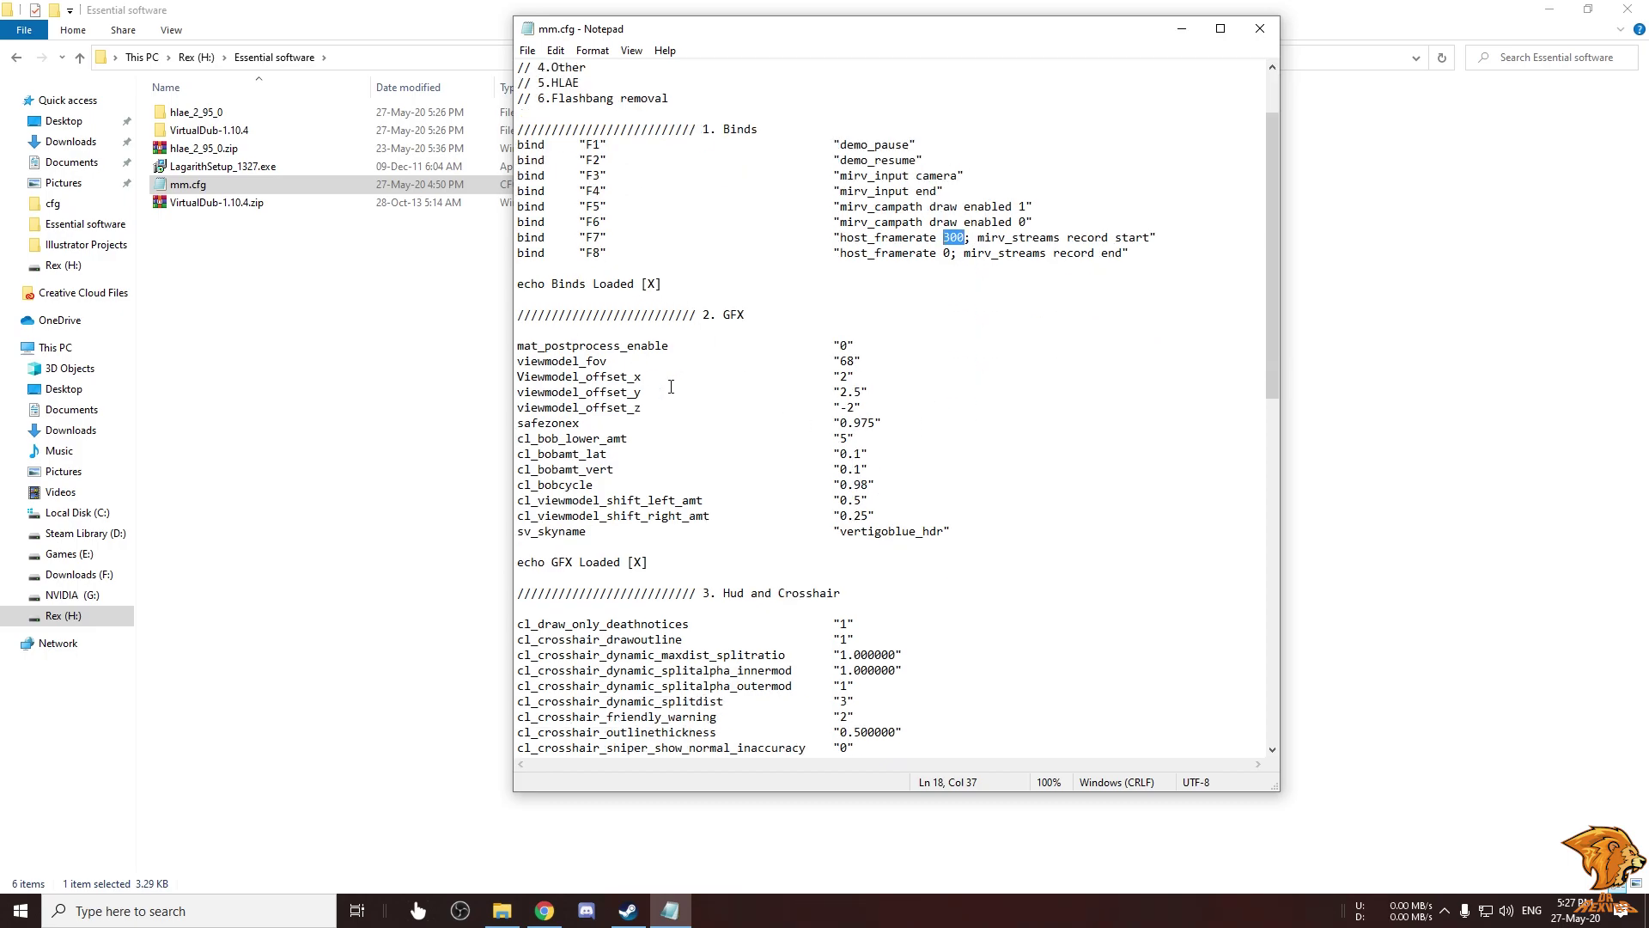
scroll(737, 506, down, 2)
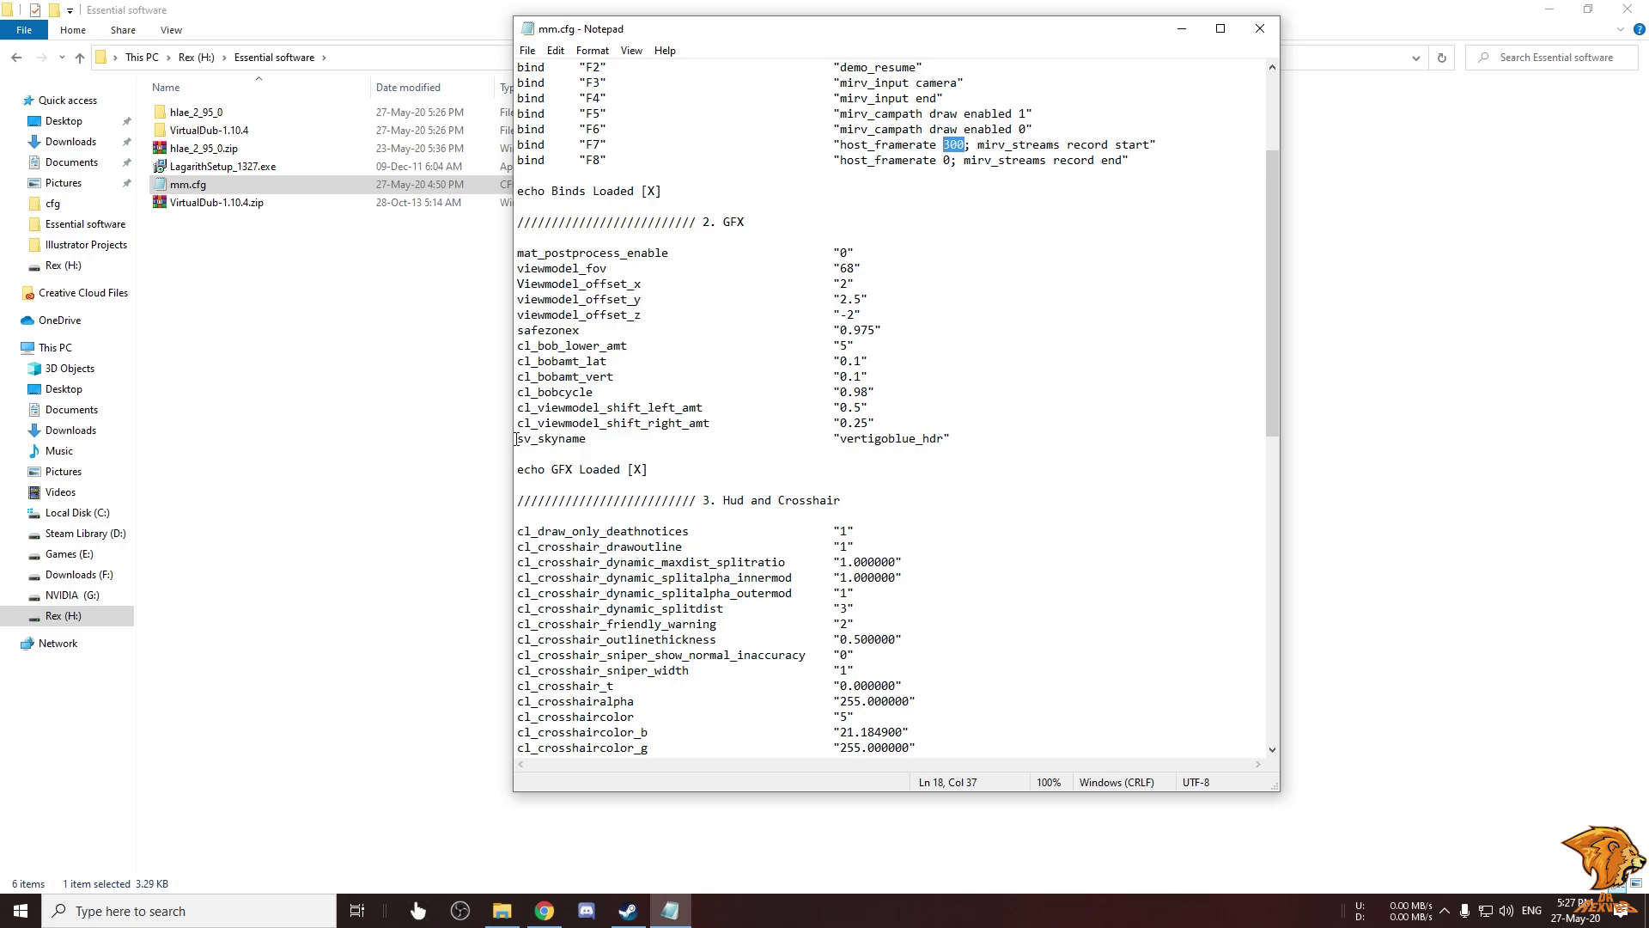
drag(516, 439, 894, 449)
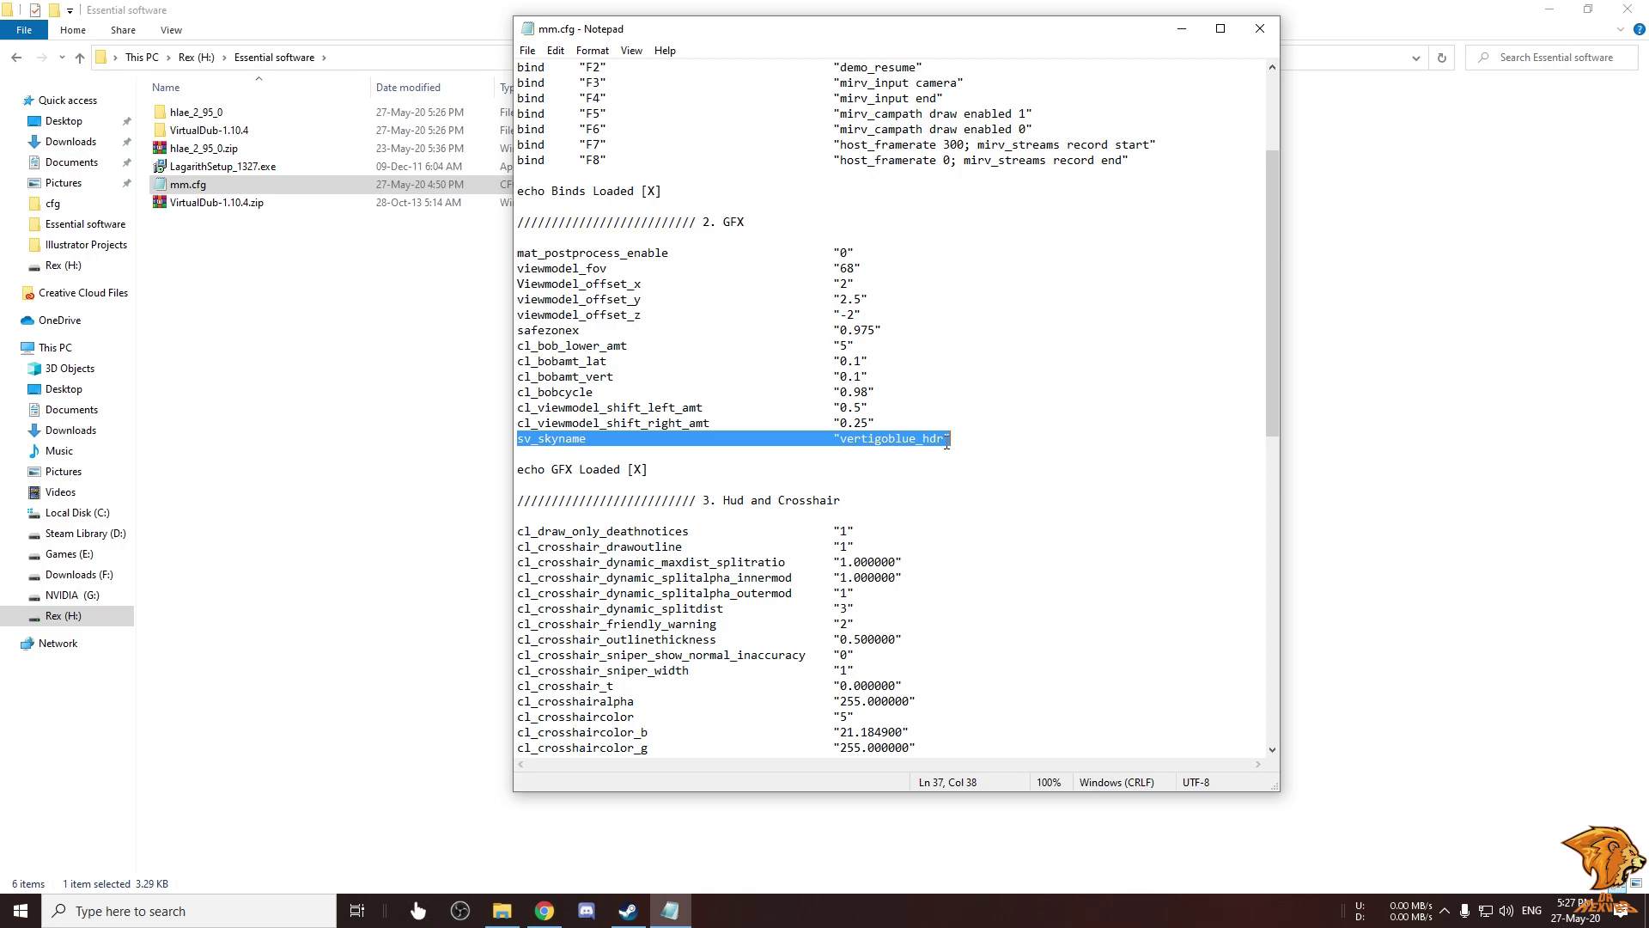
Highlight the cl_draw_only_deathnotices and crosshair lines, then review the HLAE and flashbang sections
click(1067, 514)
scroll(1067, 515, down, 3)
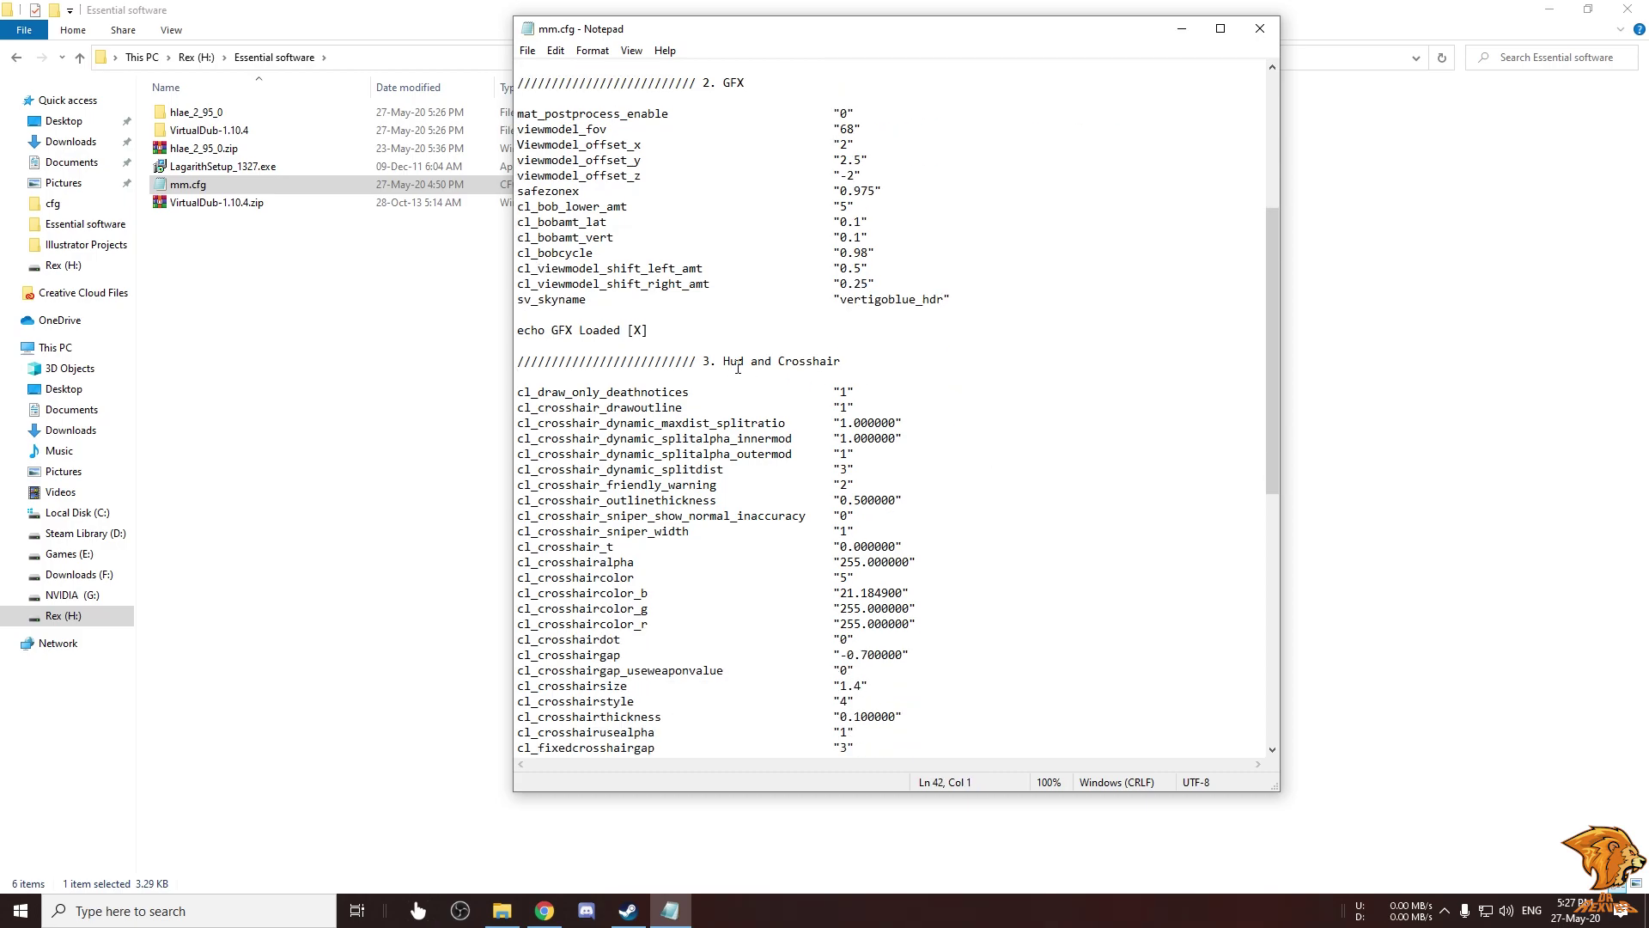
drag(854, 391, 514, 393)
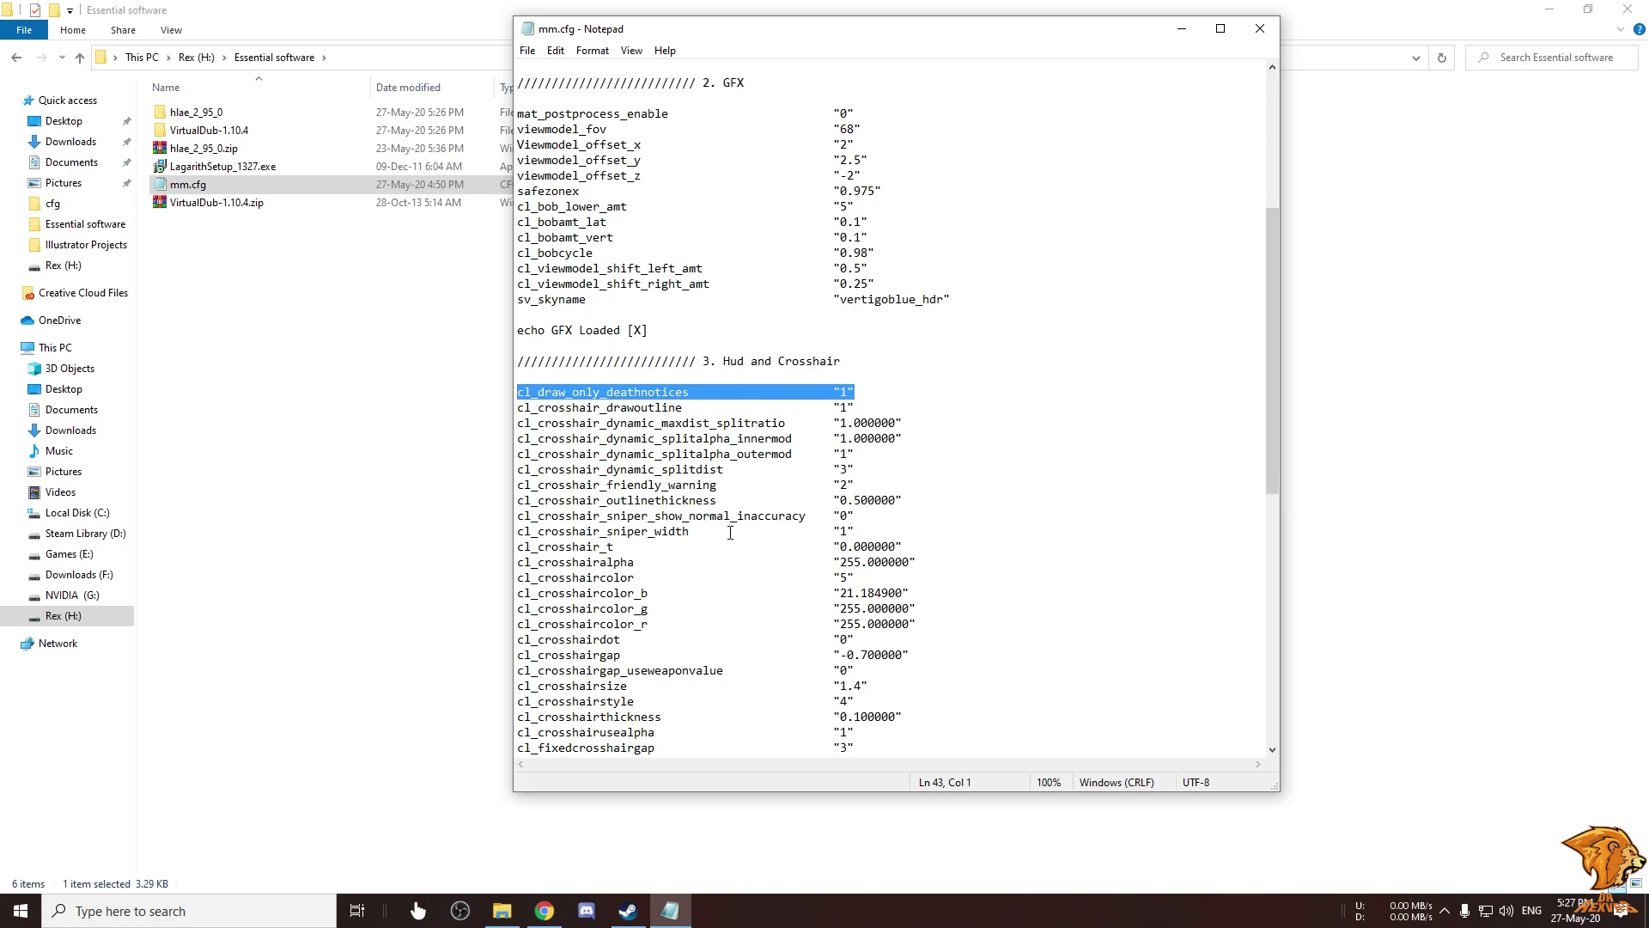
scroll(796, 465, down, 3)
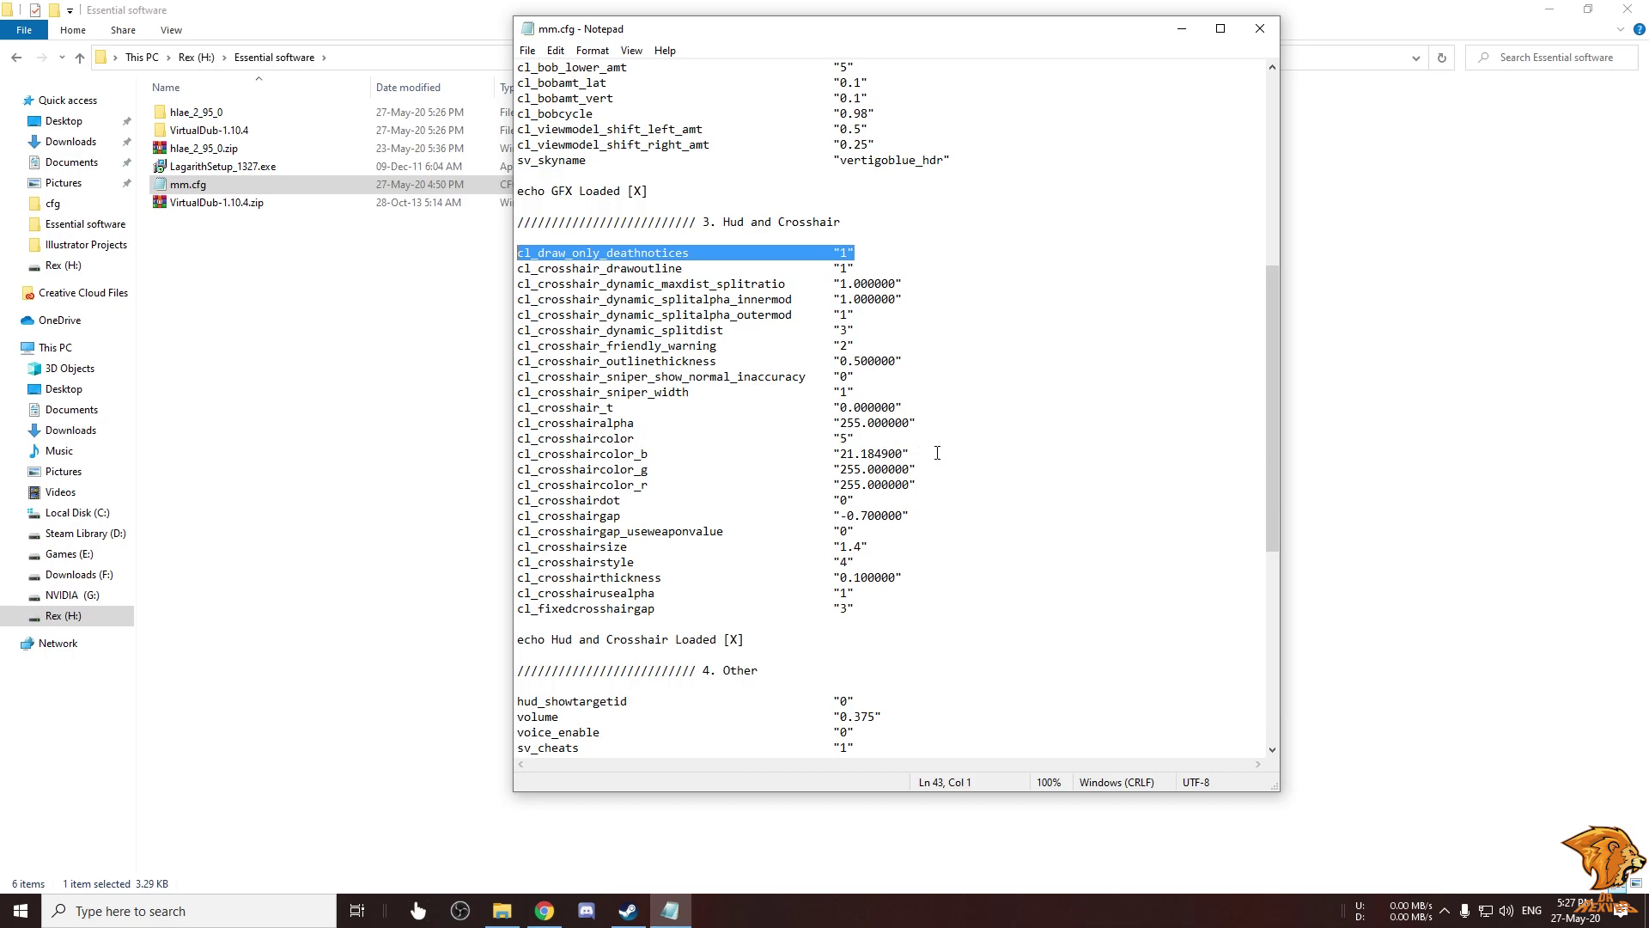
drag(888, 610, 502, 278)
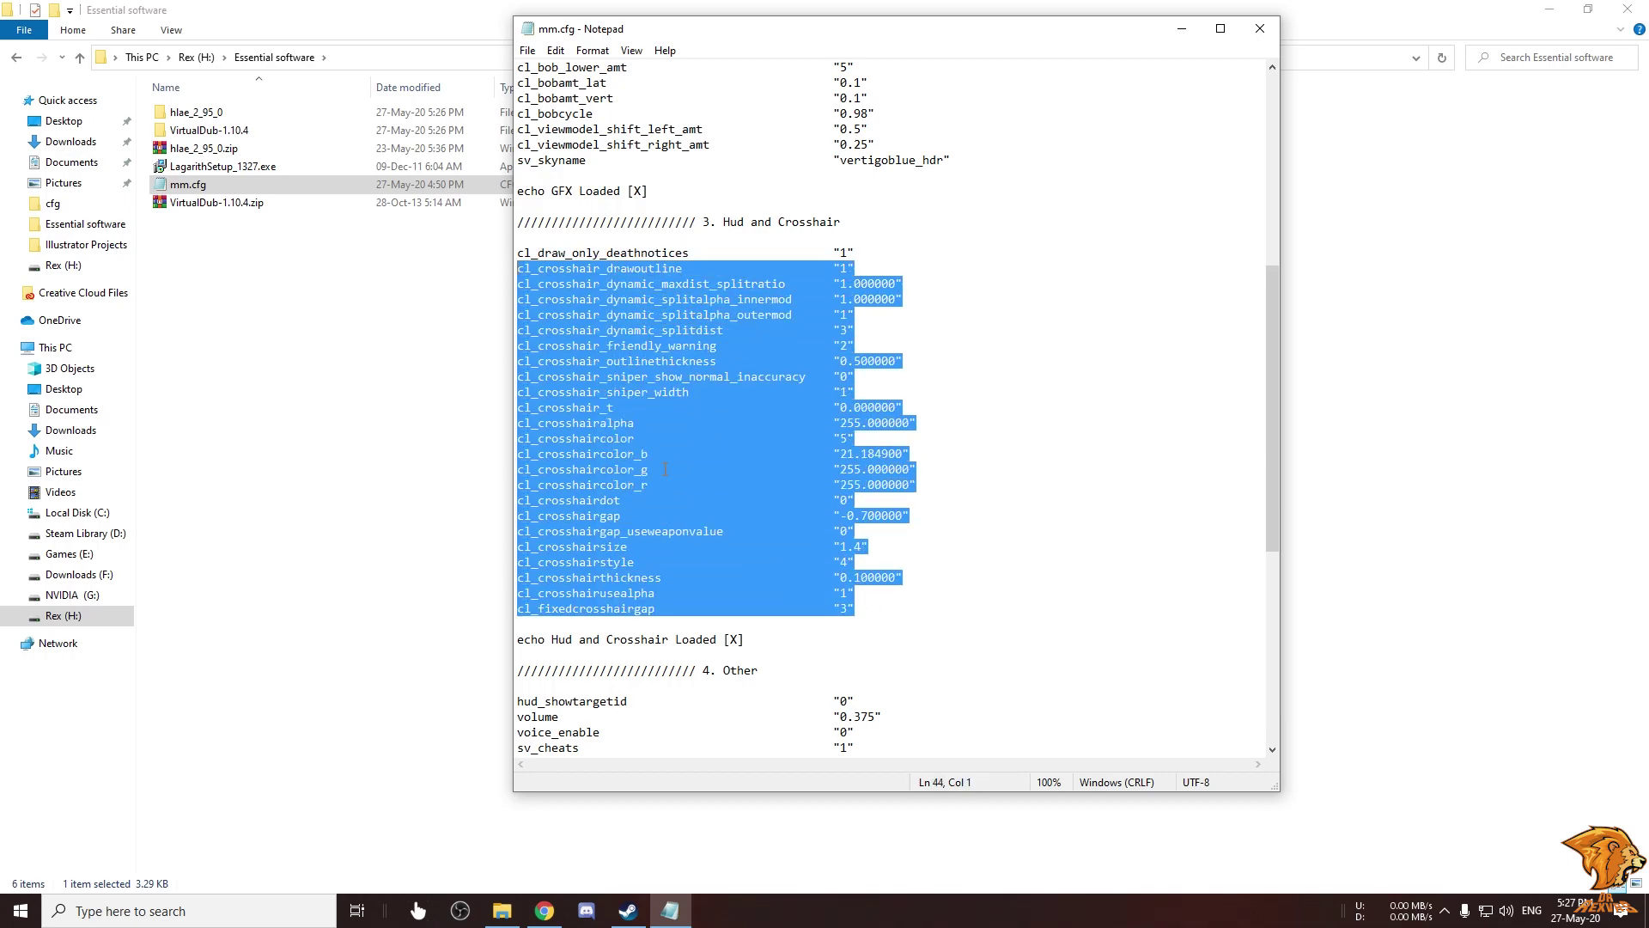
scroll(665, 469, down, 3)
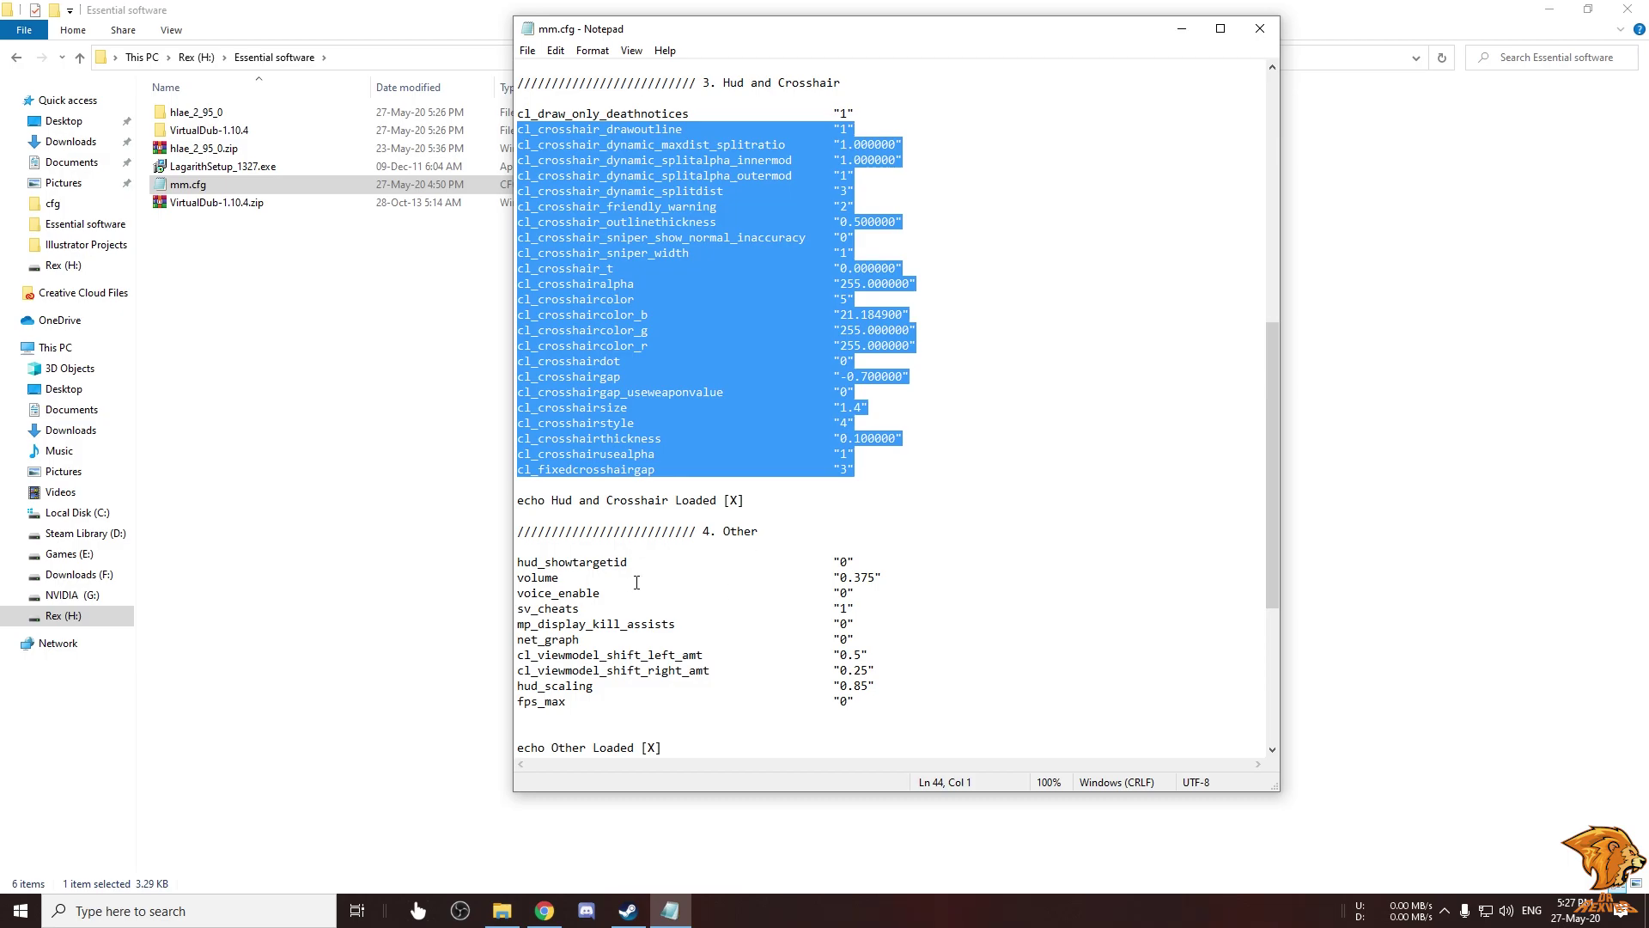
scroll(637, 583, down, 2)
scroll(622, 698, down, 5)
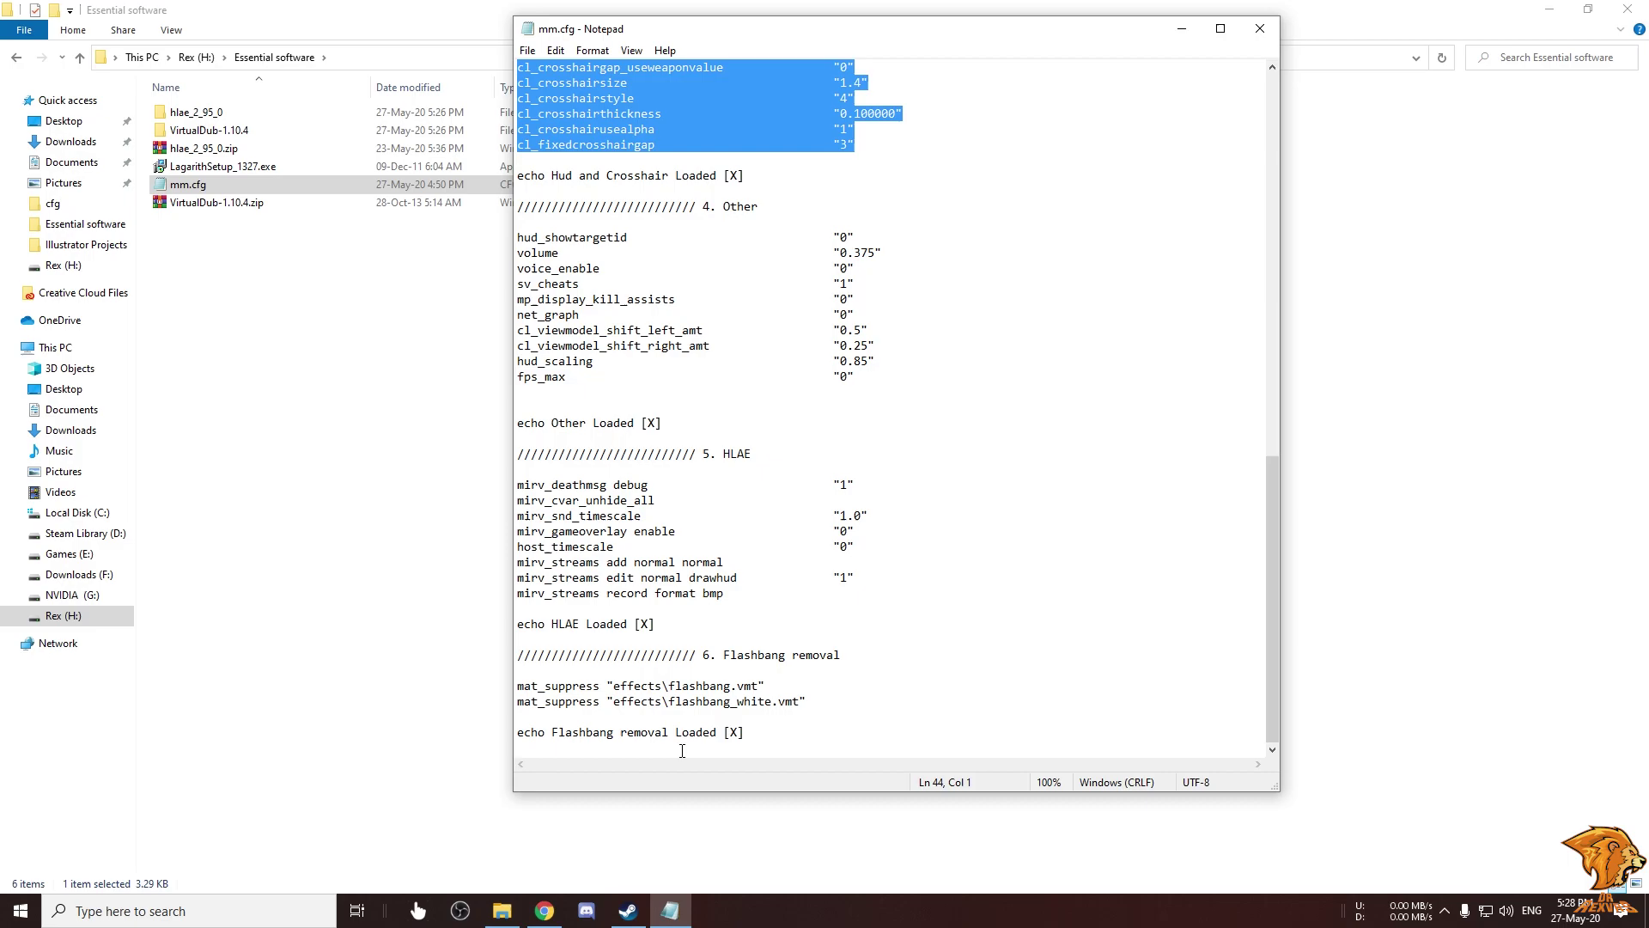
scroll(655, 387, up, 8)
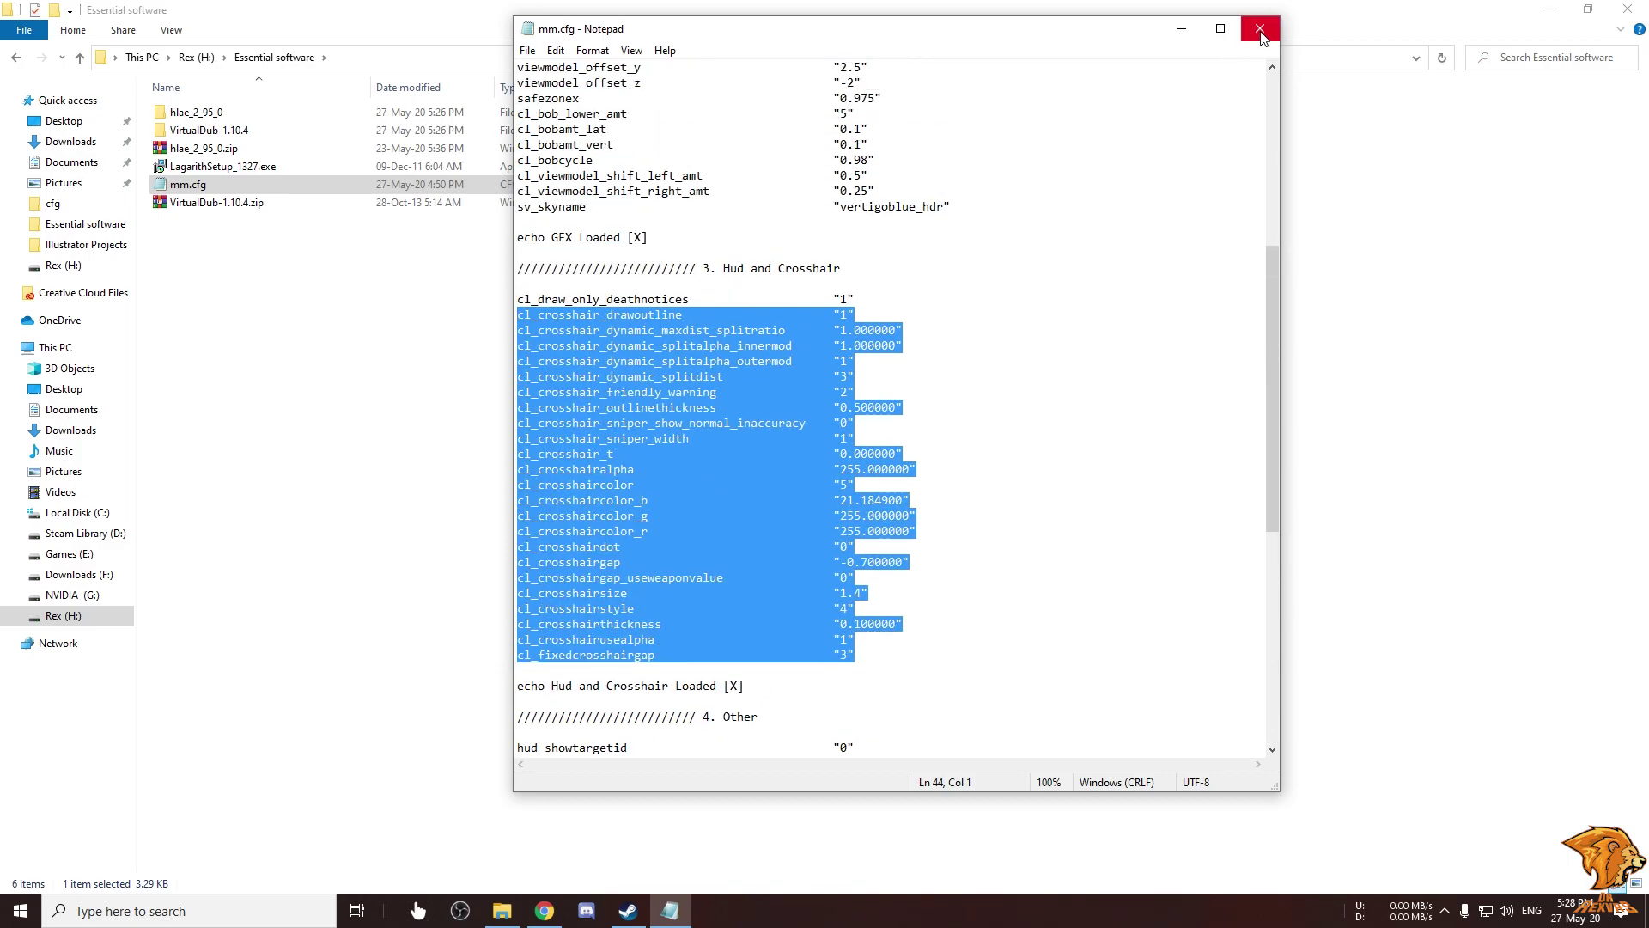
Close mm.cfg and start HLAE from the extracted hlae_2_95_0 folder
click(1259, 28)
click(578, 477)
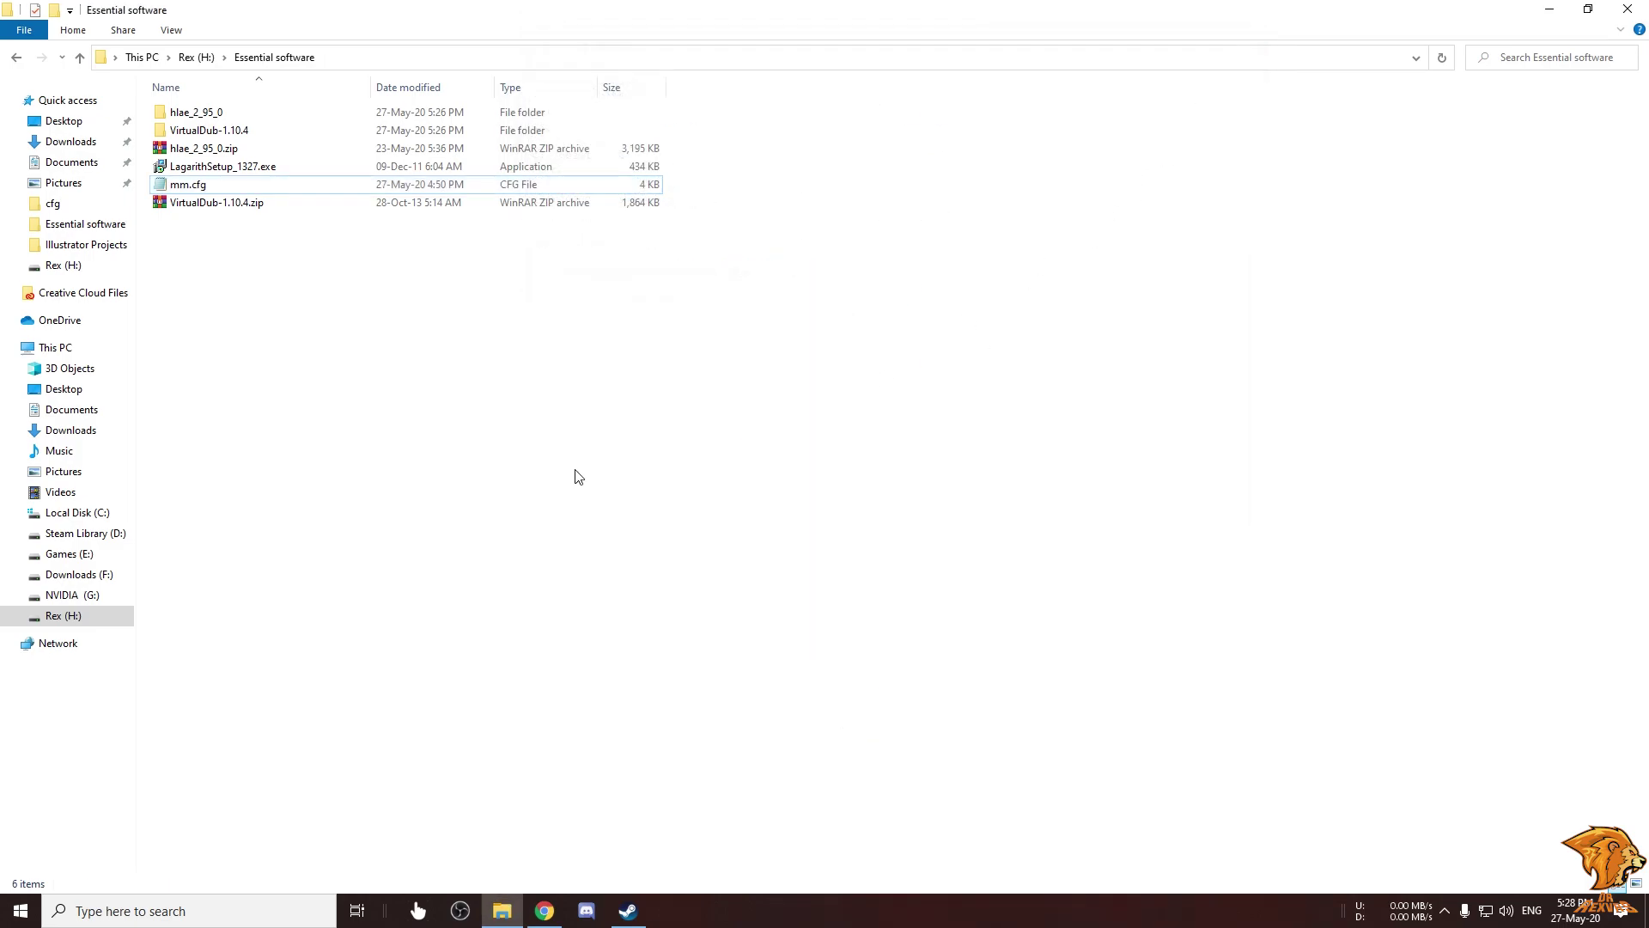
double_click(206, 117)
scroll(215, 599, down, 10)
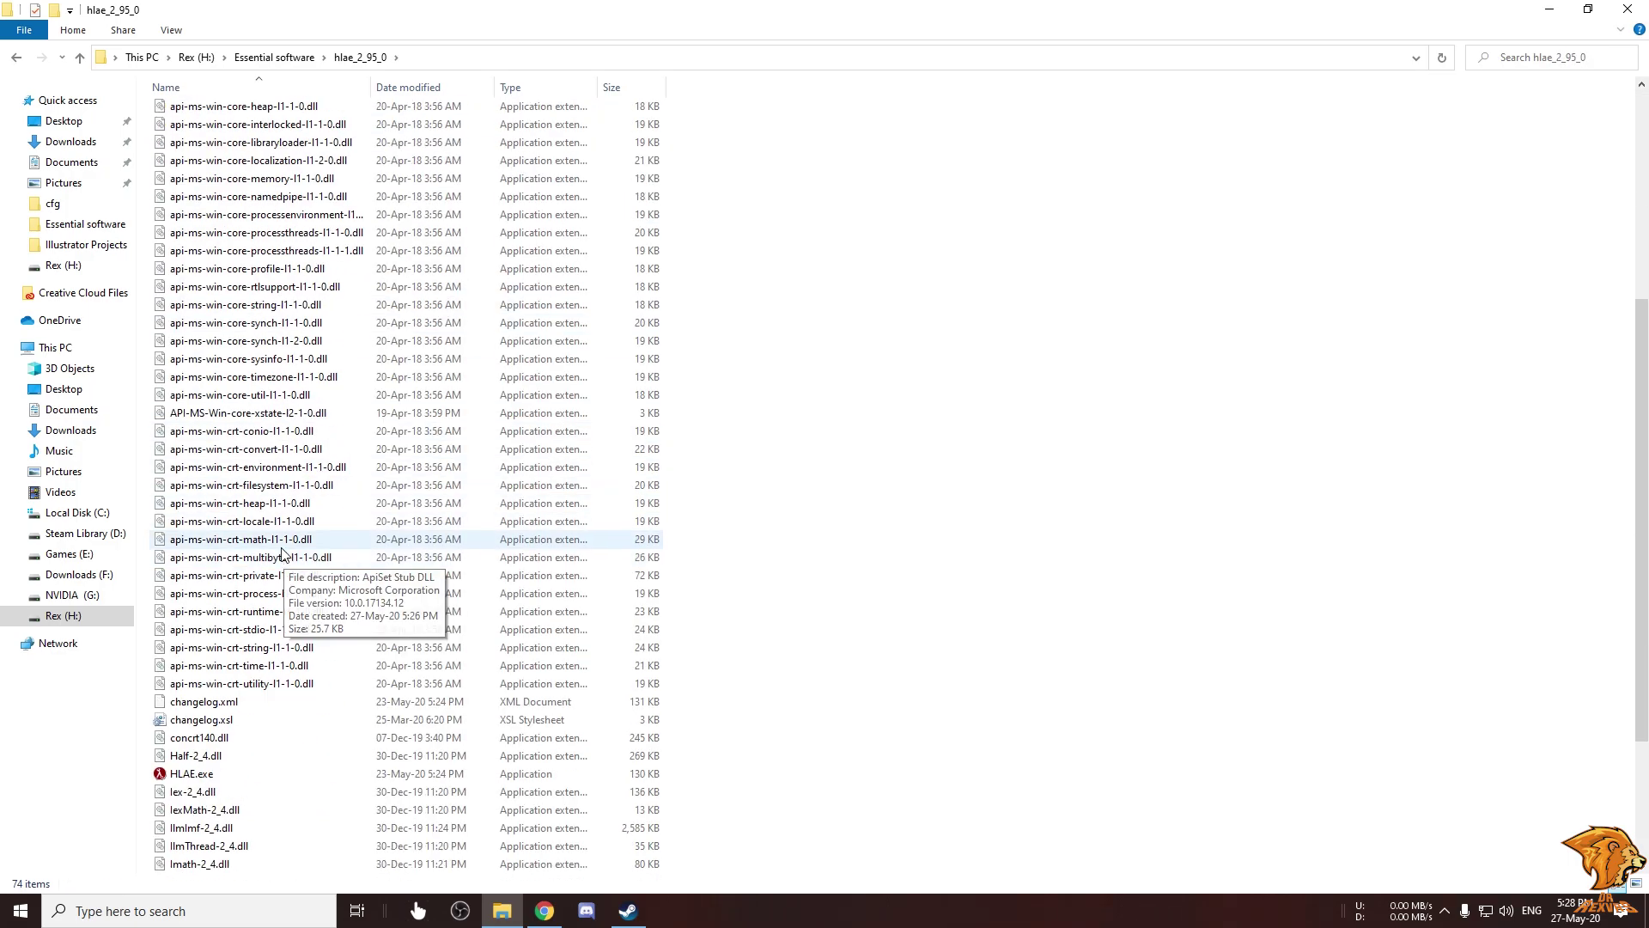
double_click(207, 576)
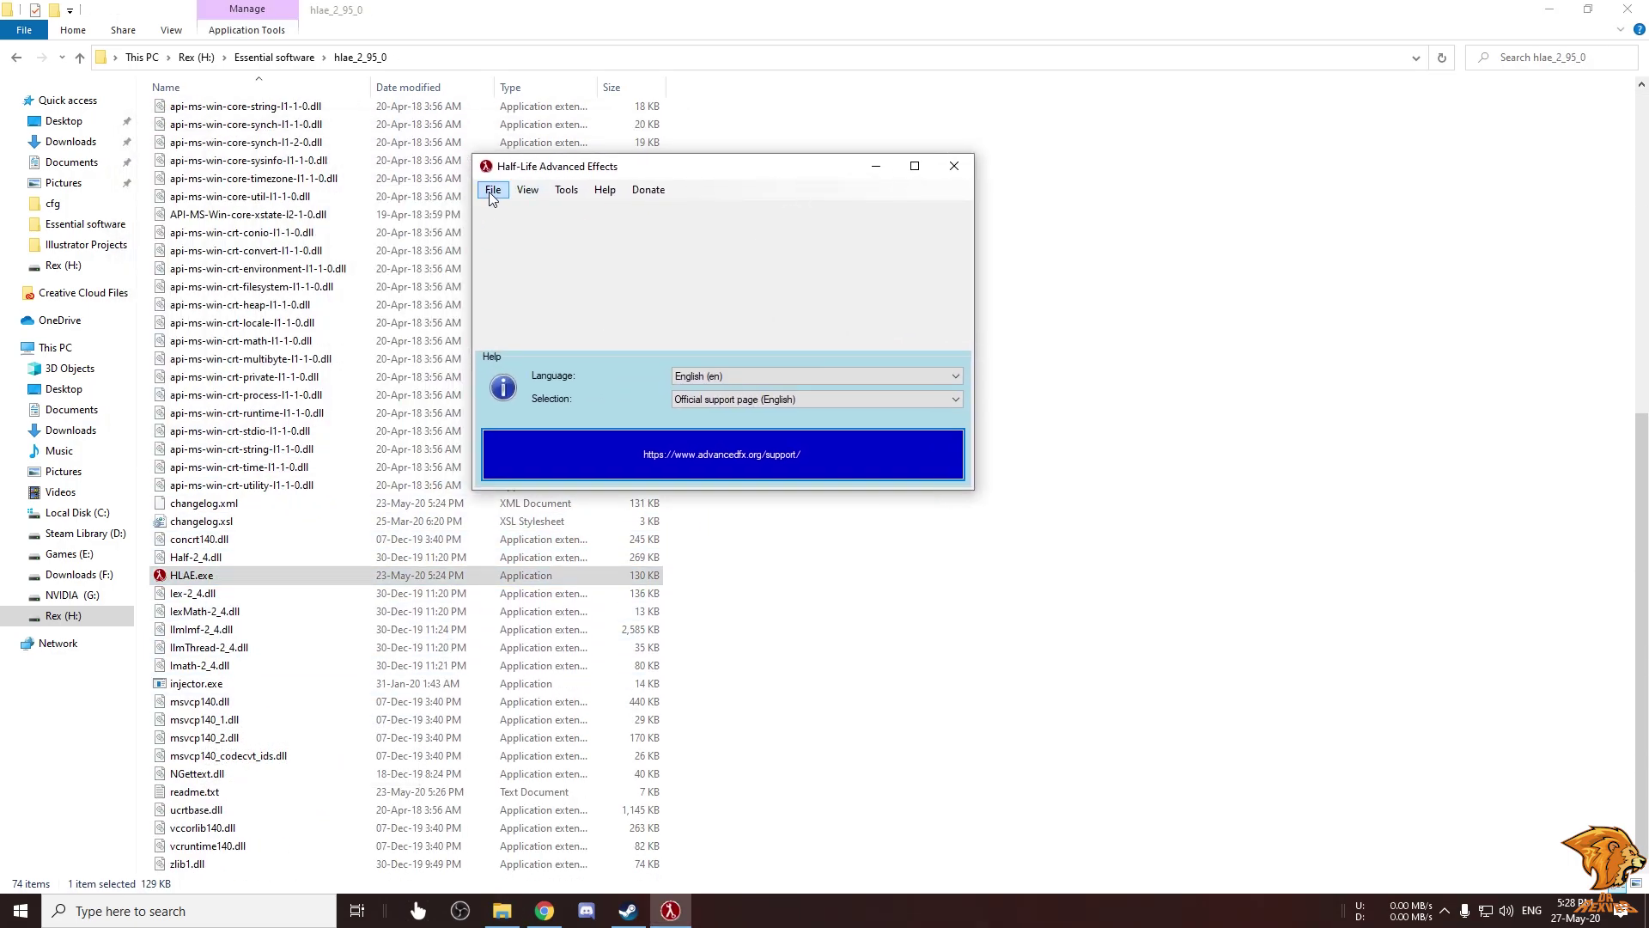
Set up a CS:GO launch with csgo.exe, H:\mmcsgo config folder and 1920x1080
click(492, 196)
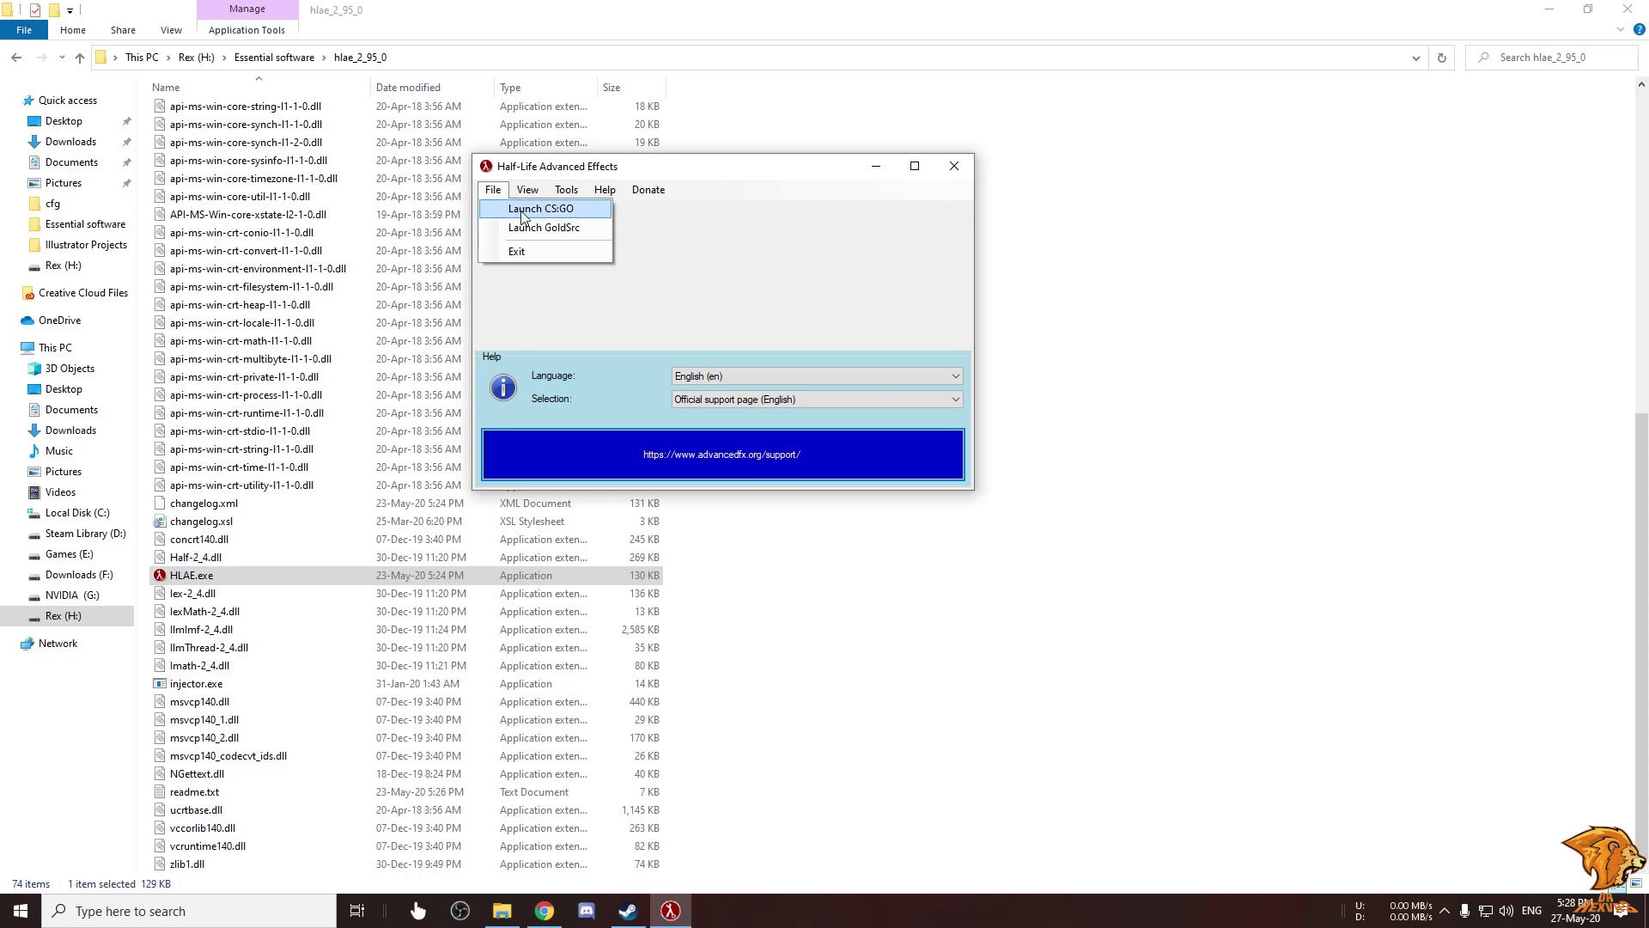
click(522, 212)
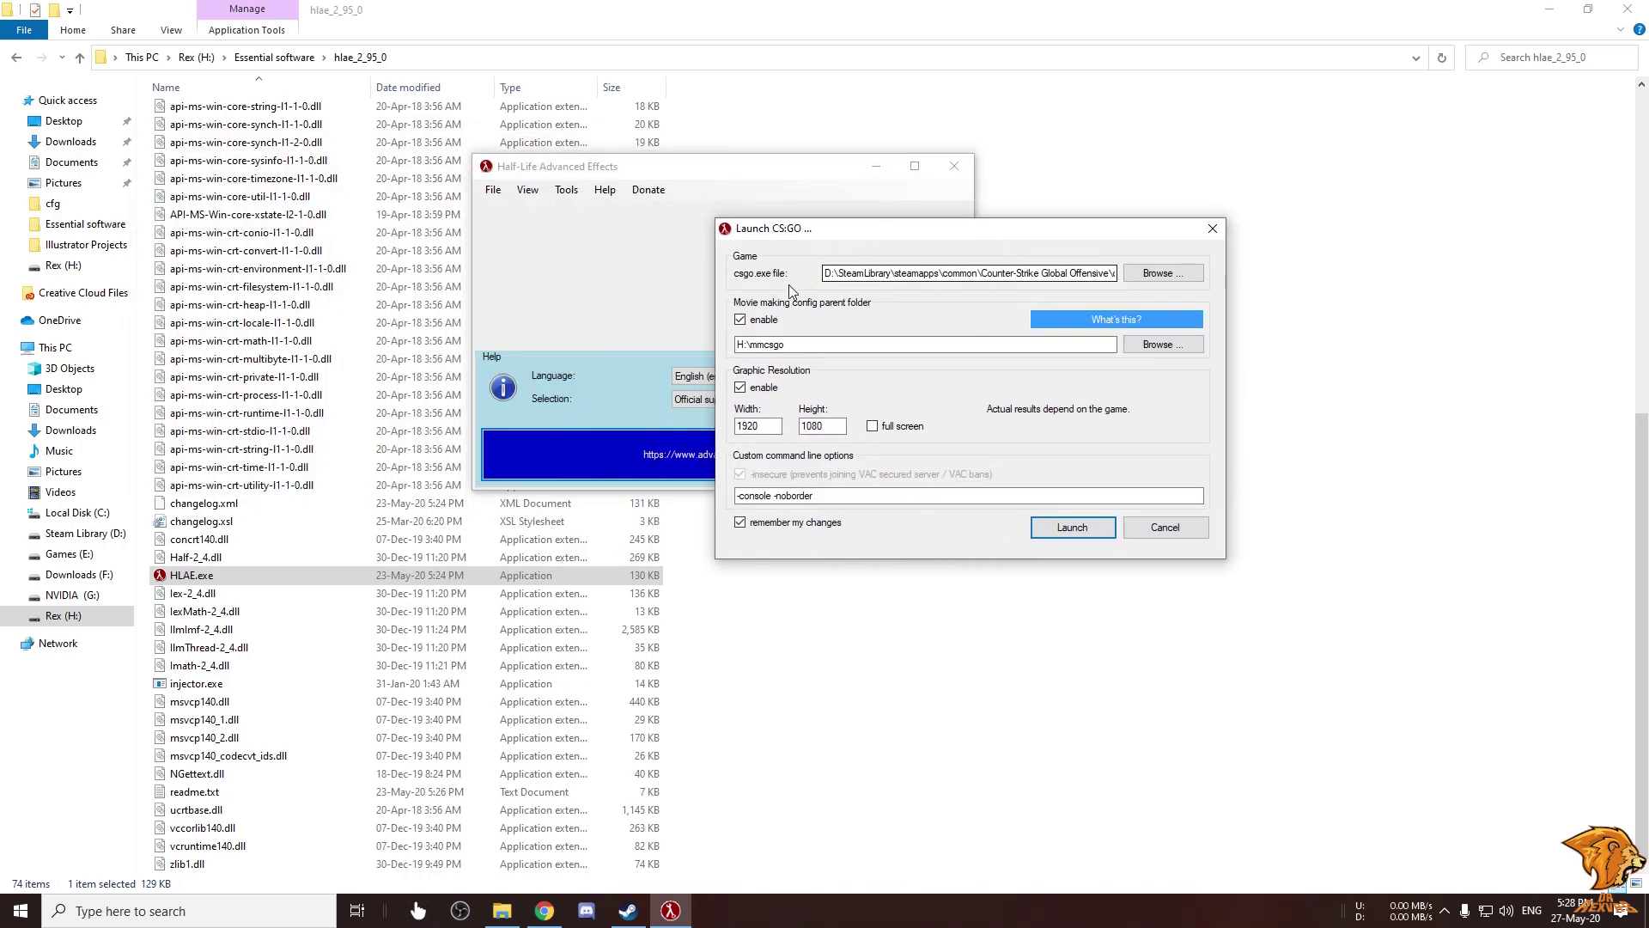
click(1158, 273)
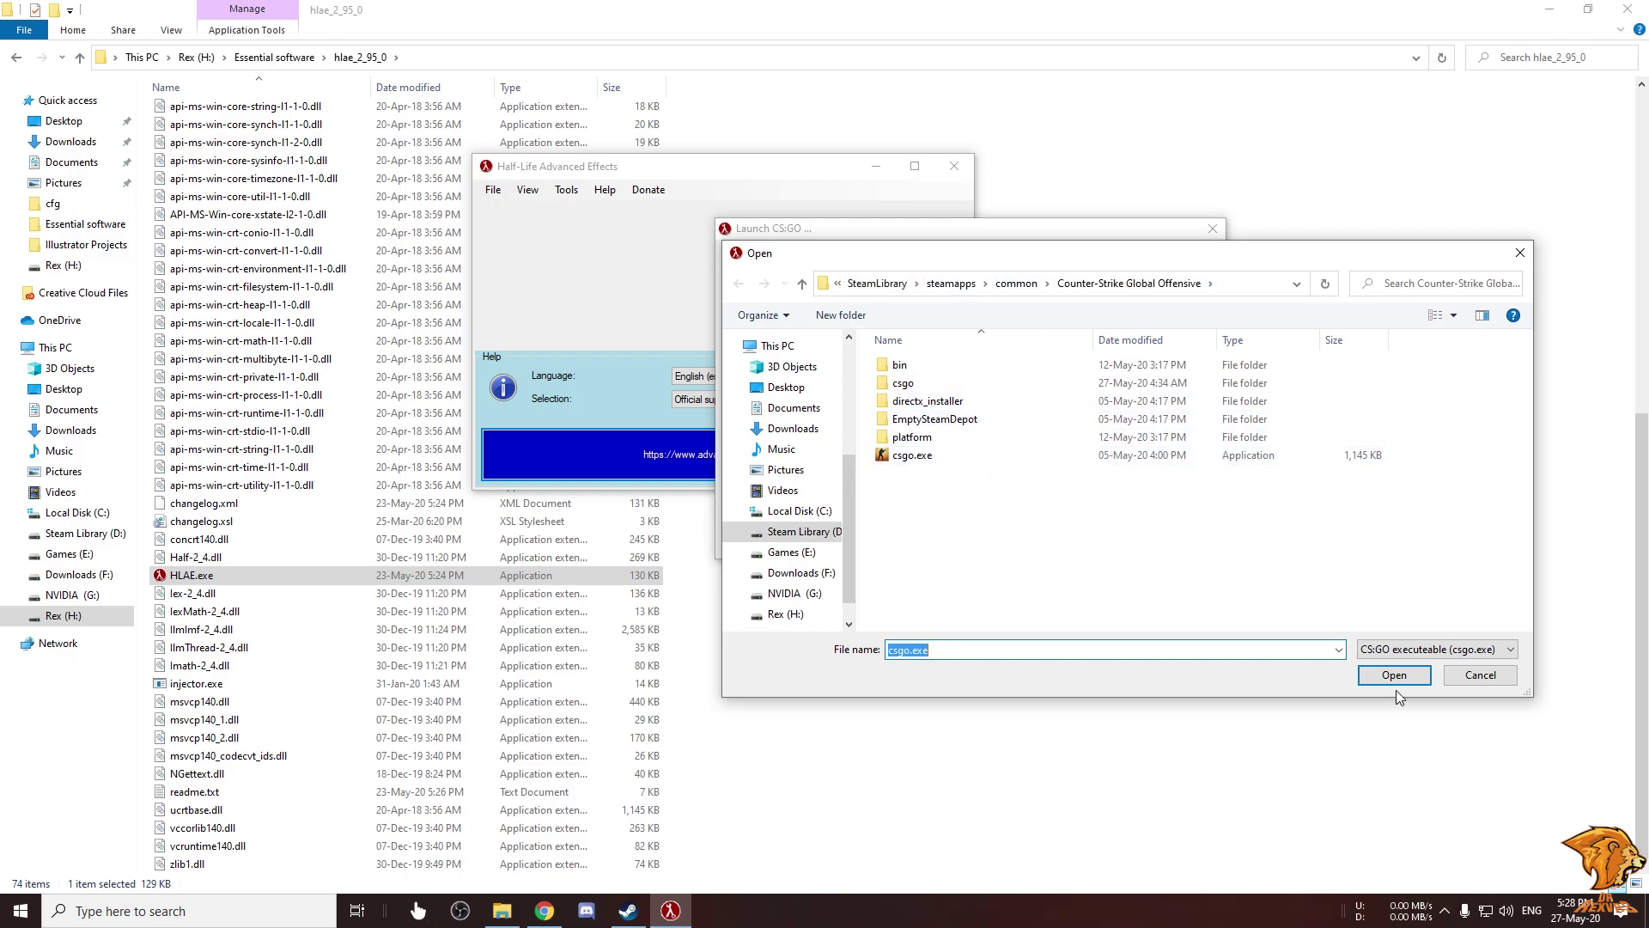
click(1480, 675)
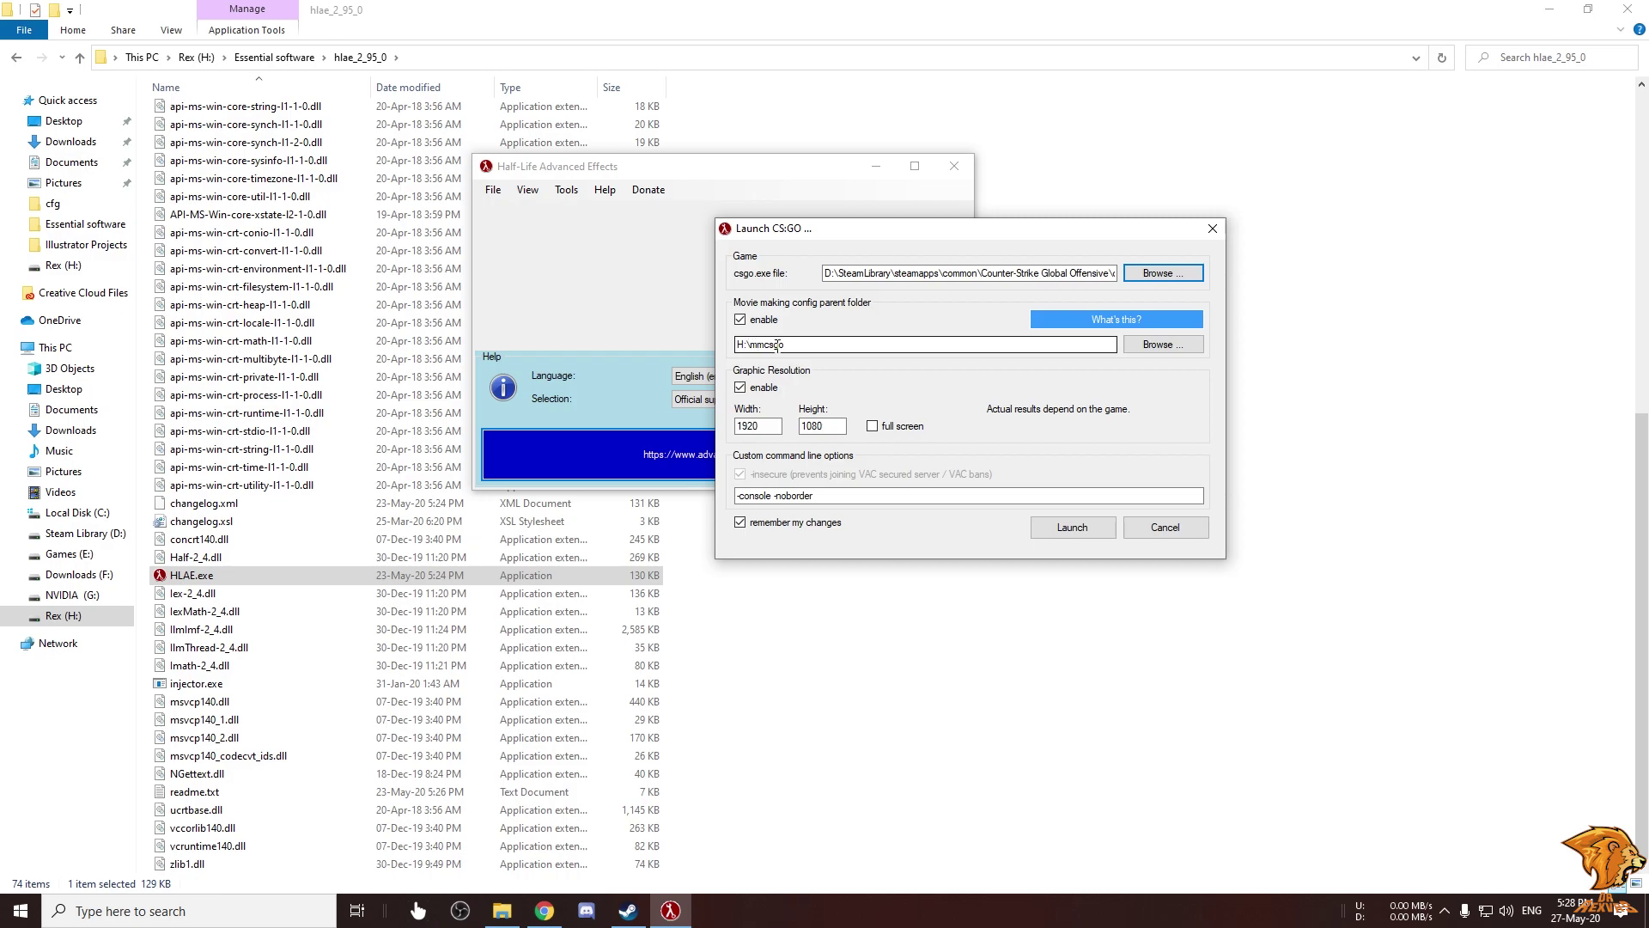
Select mm.cfg in Essential software and return to HLAE to launch CS:GO
click(79, 57)
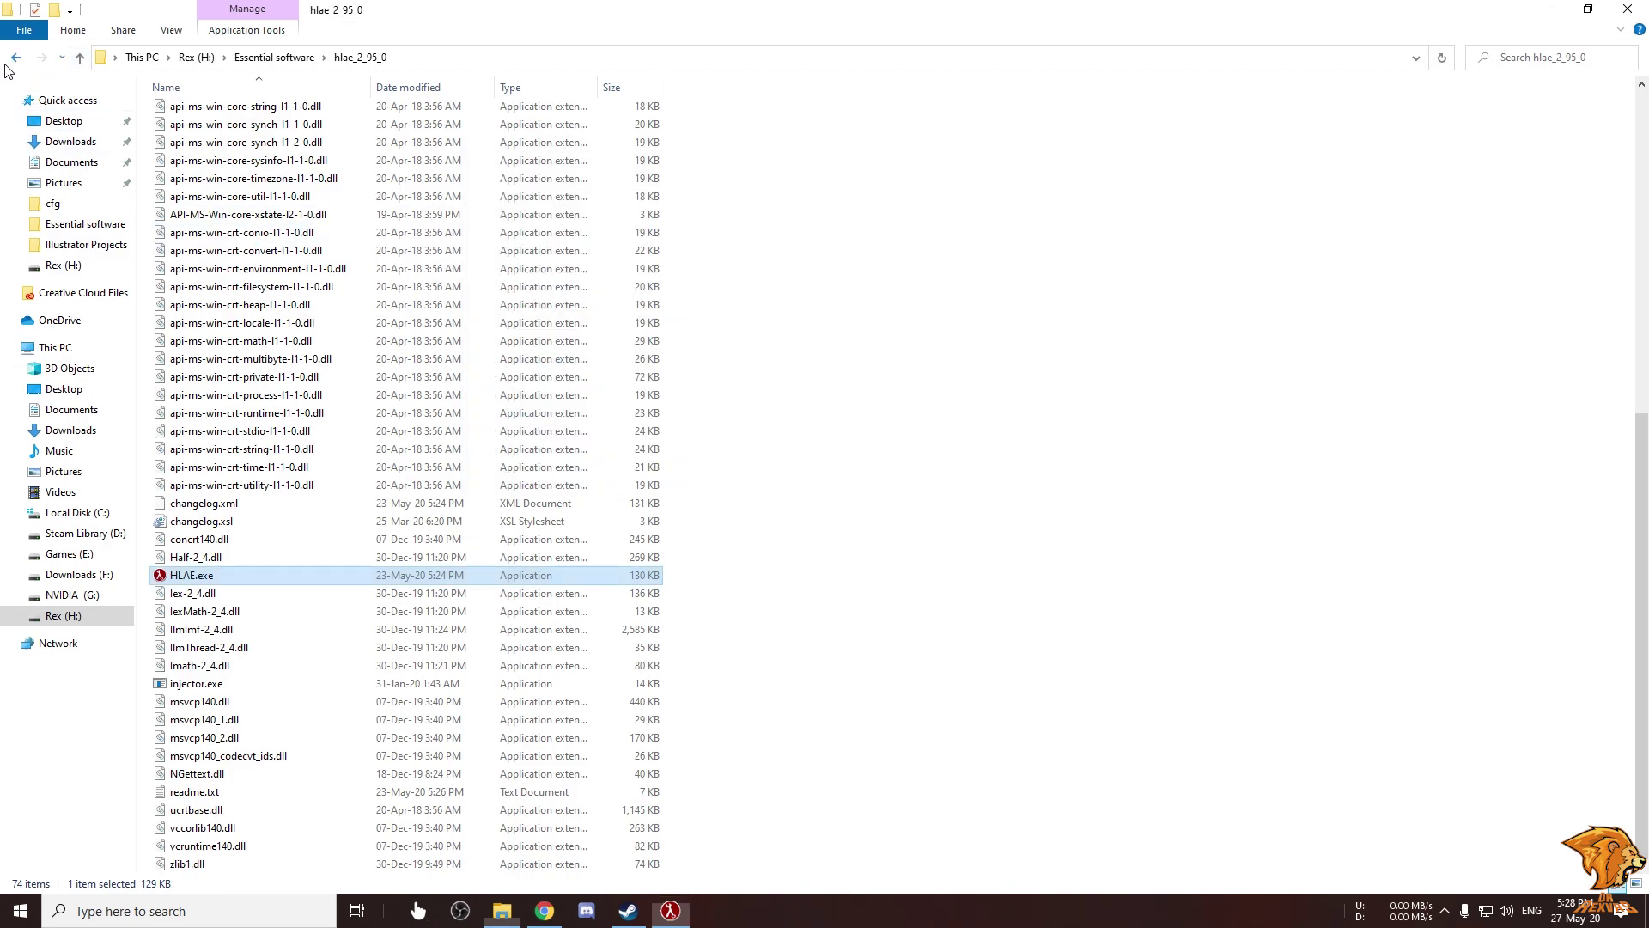
click(193, 183)
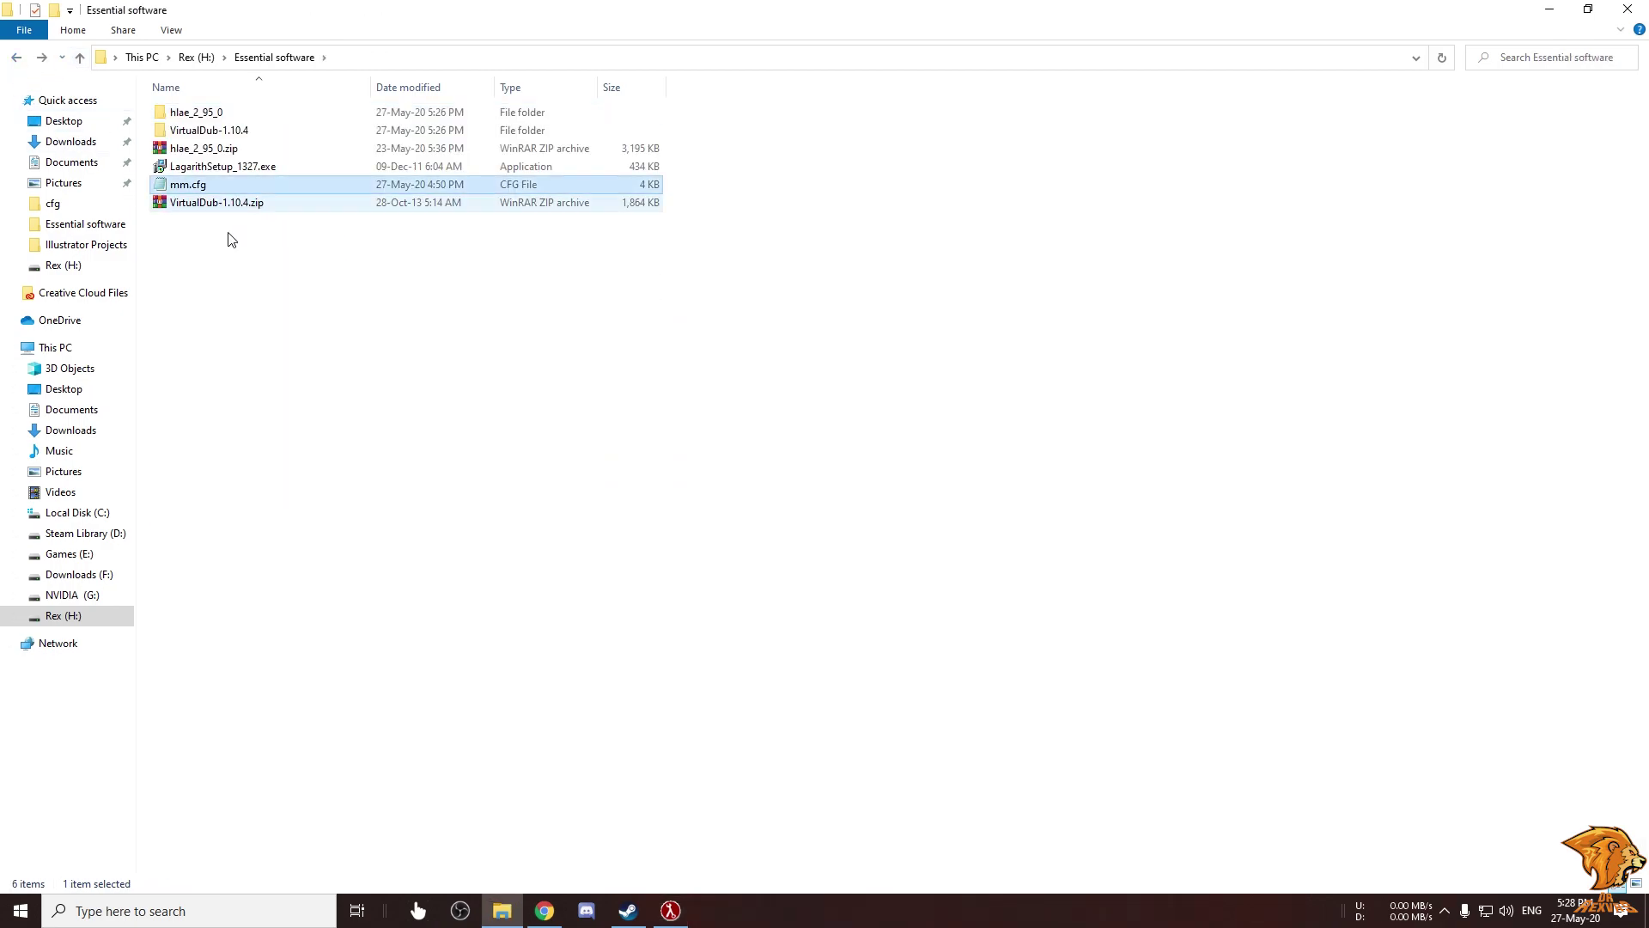
click(675, 912)
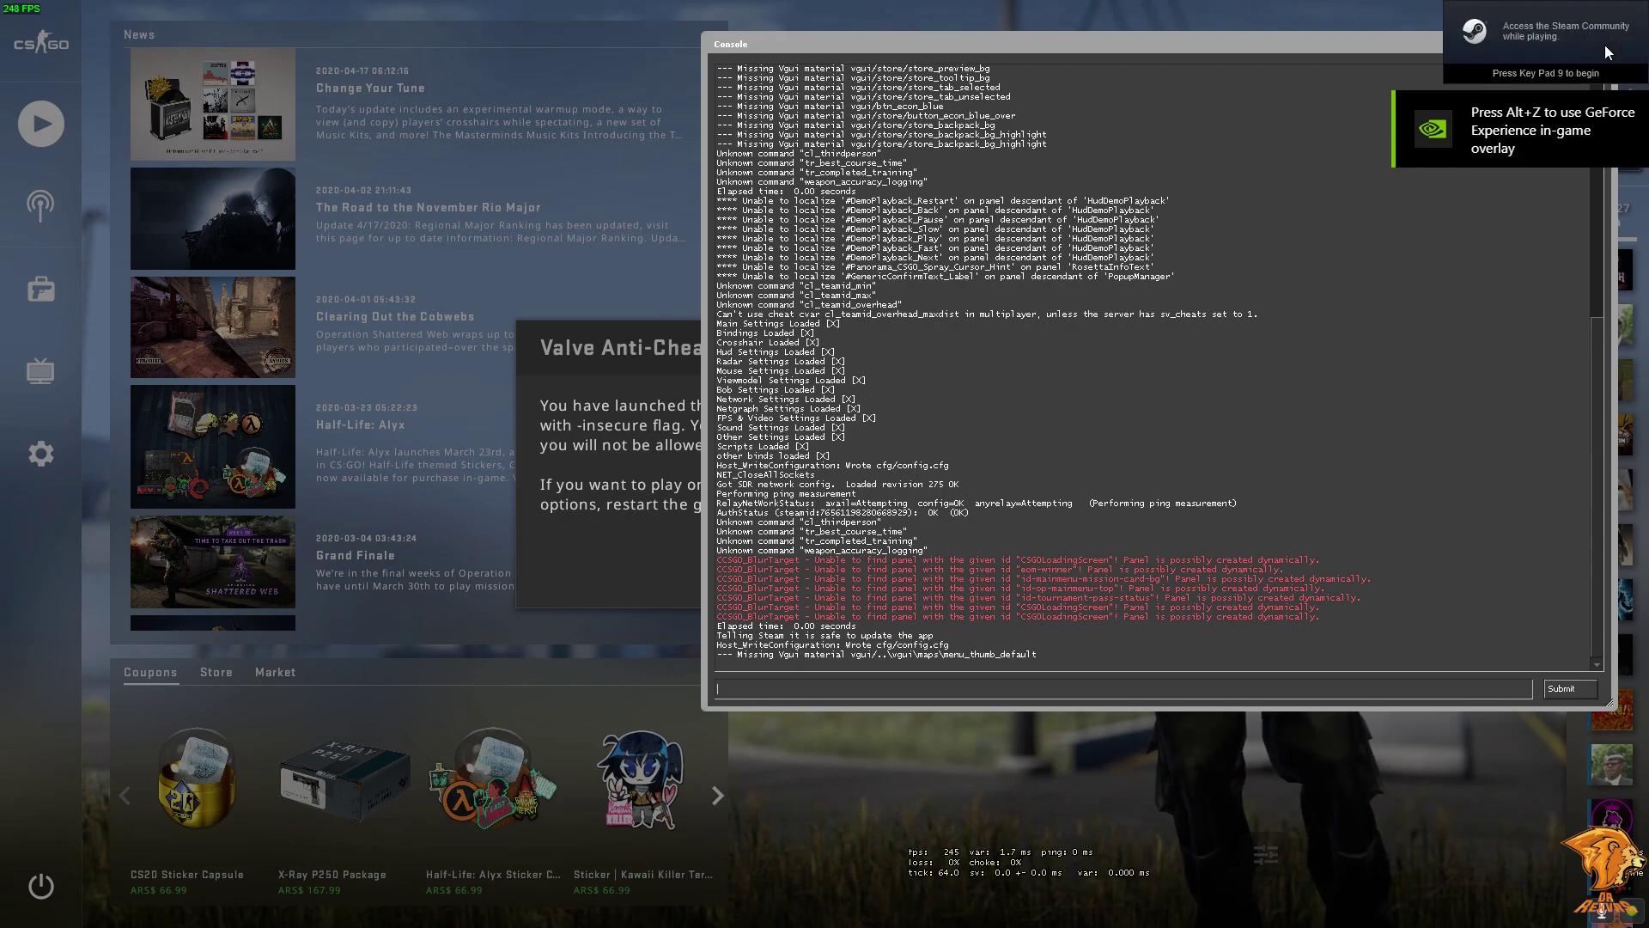
Close the CS:GO console and dismiss the insecure-mode anti-cheat notice
click(1604, 45)
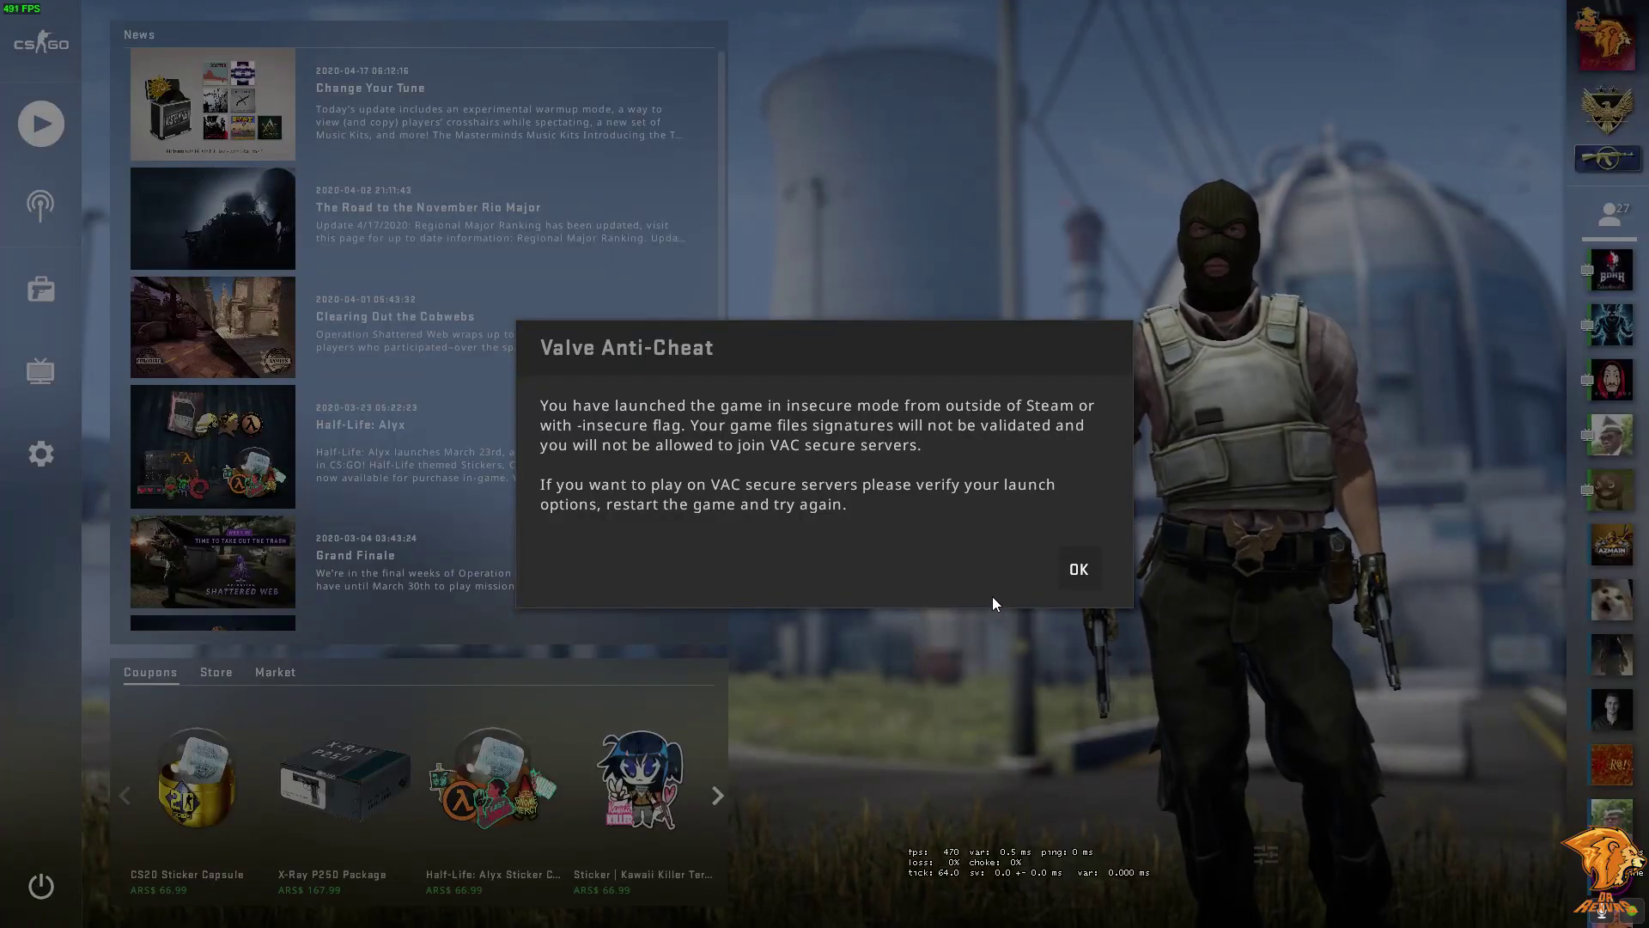
click(1078, 570)
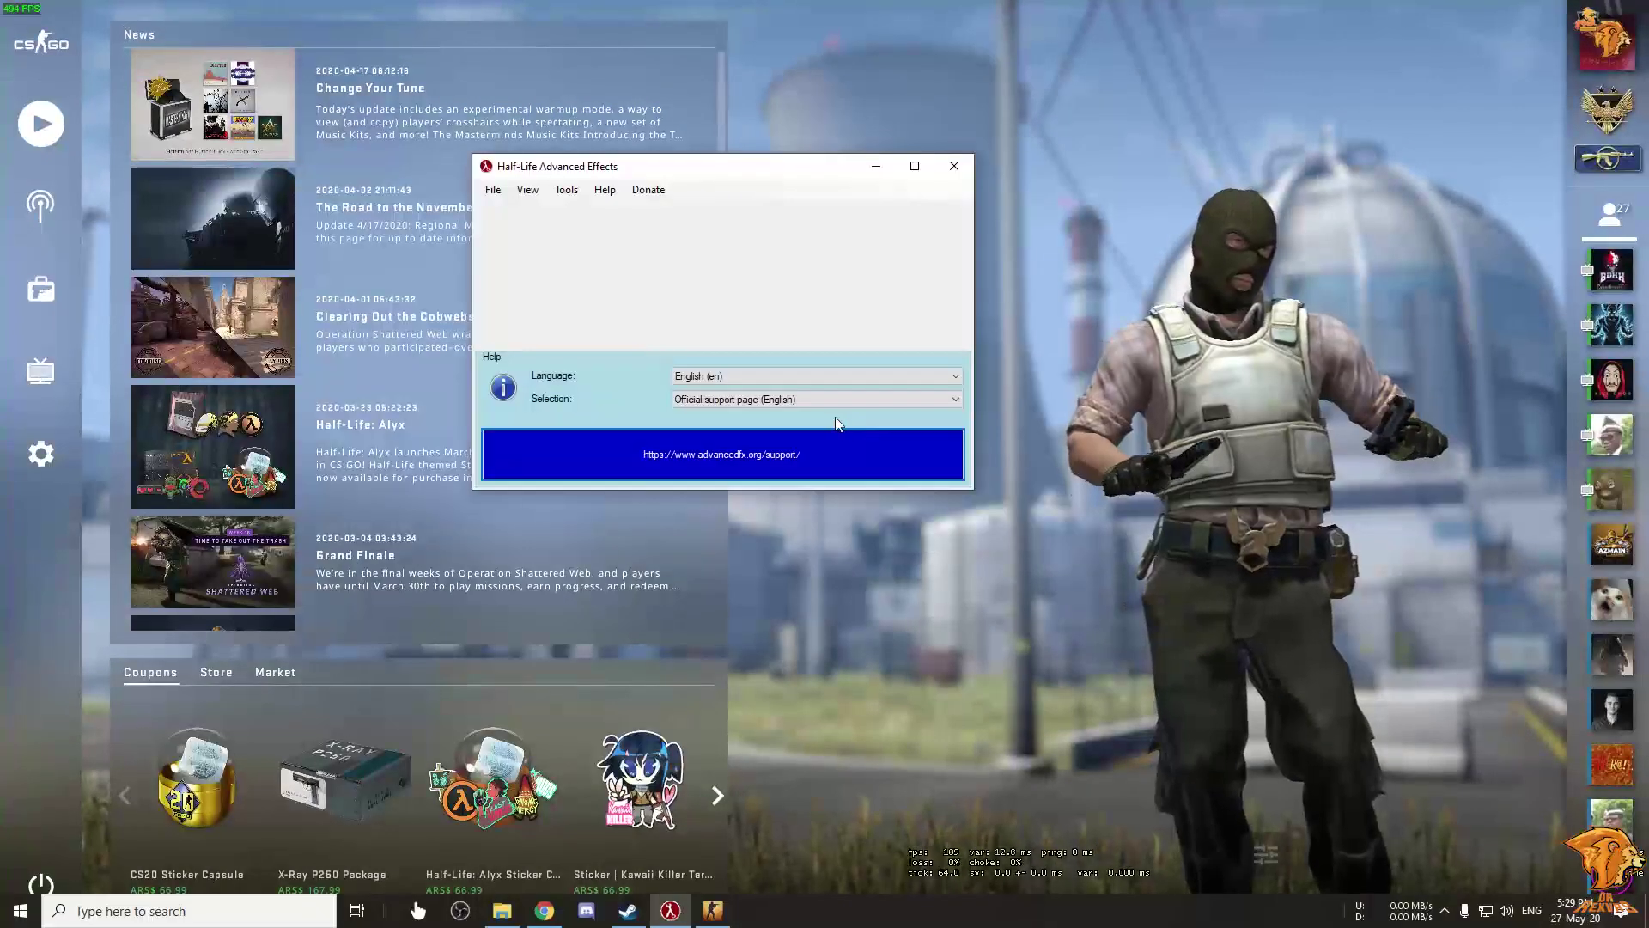
Copy mm.cfg from Essential software into H:\mmcsgo\cfg
key(alt+Tab)
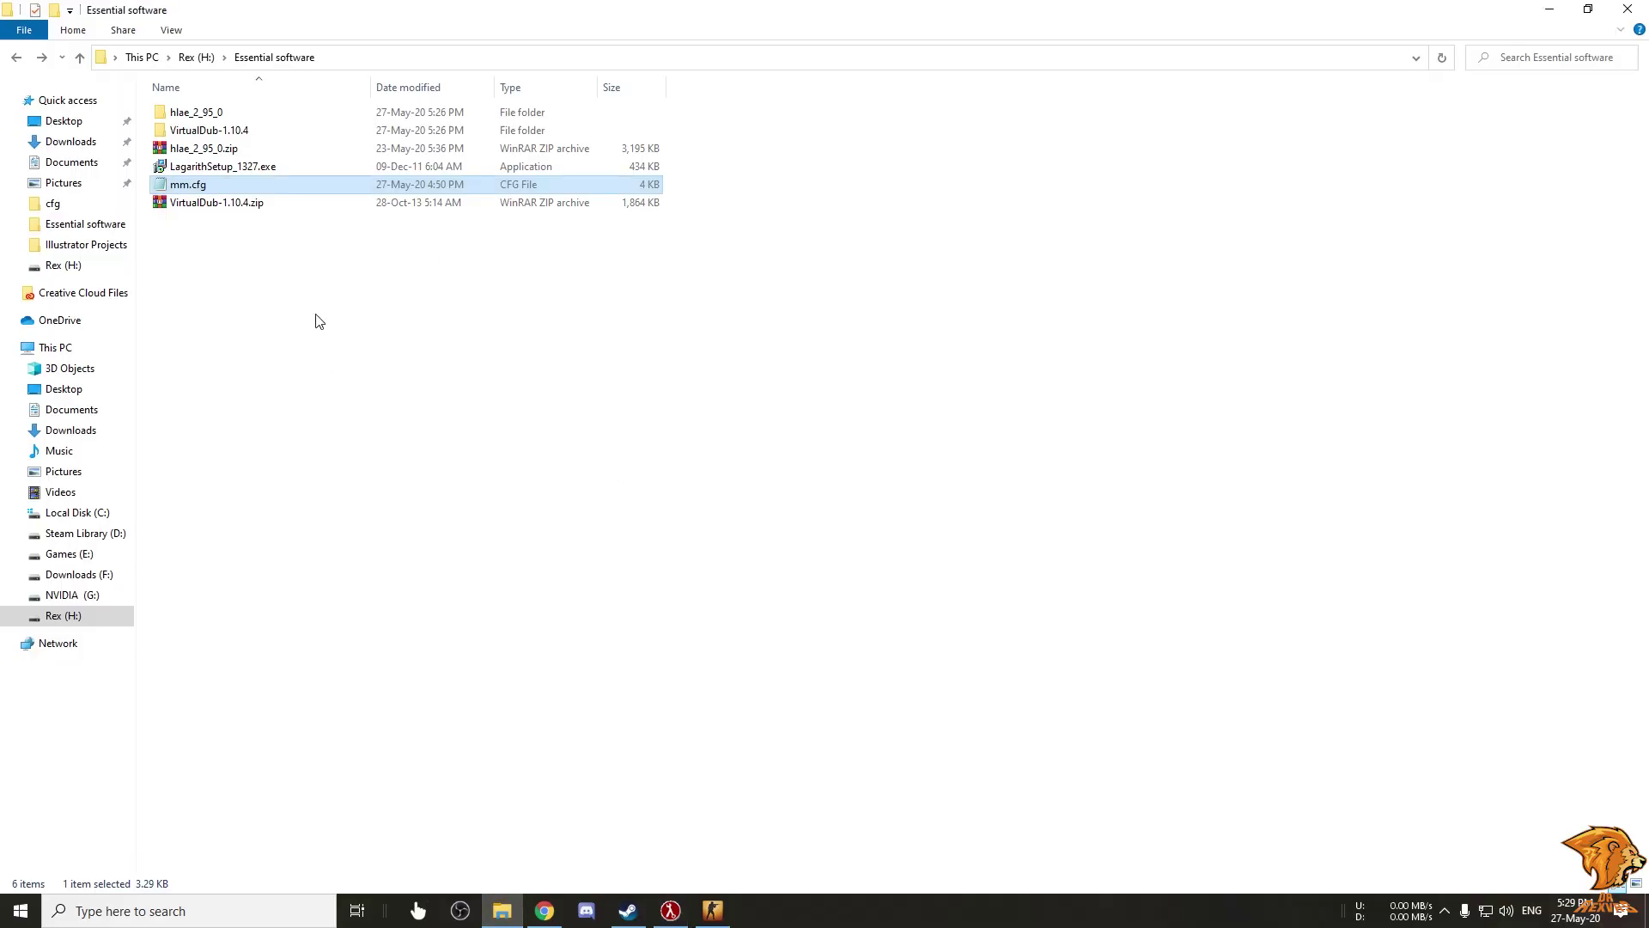
right_click(187, 191)
click(228, 458)
click(284, 506)
key(alt+Up)
click(1037, 133)
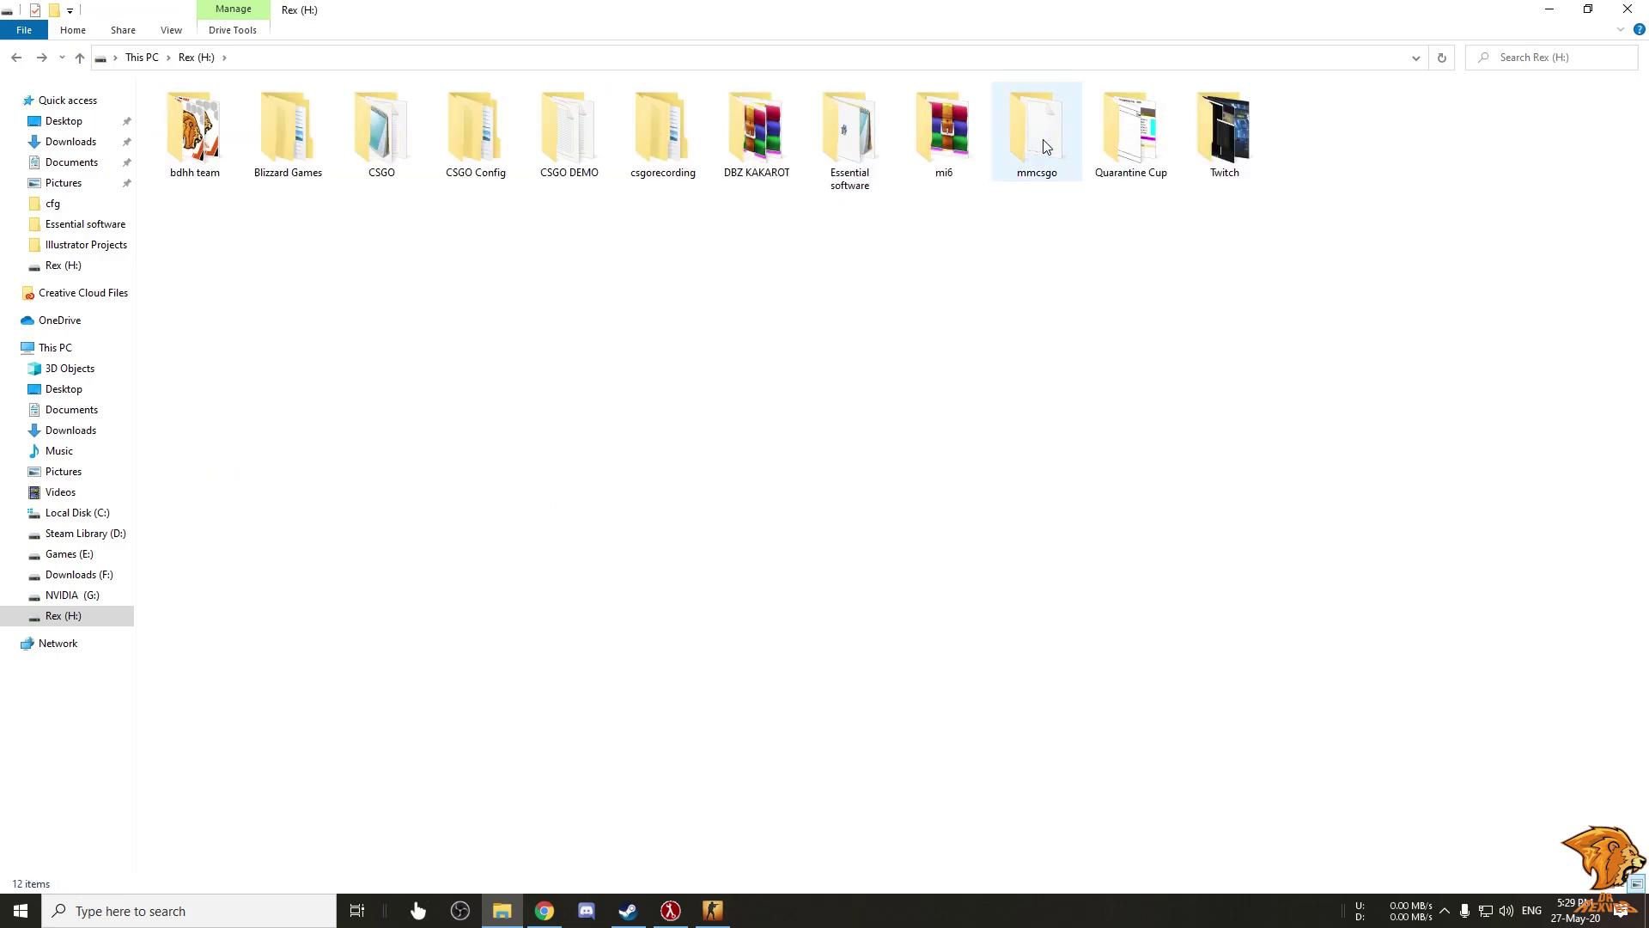
double_click(1037, 134)
double_click(219, 116)
right_click(283, 260)
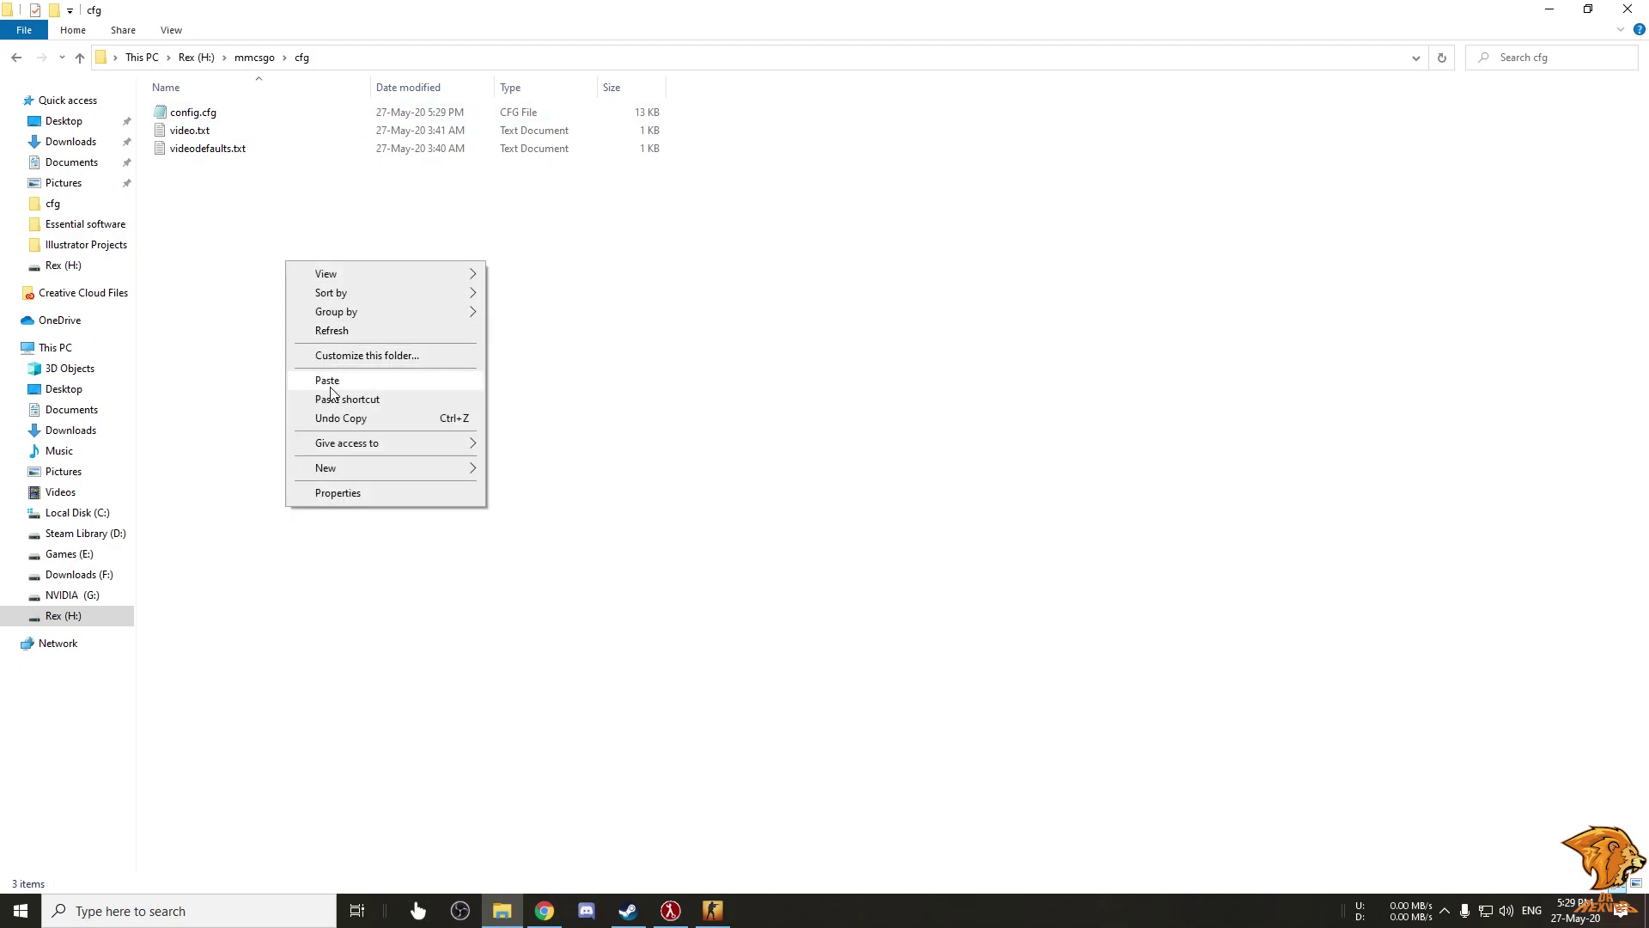
click(333, 385)
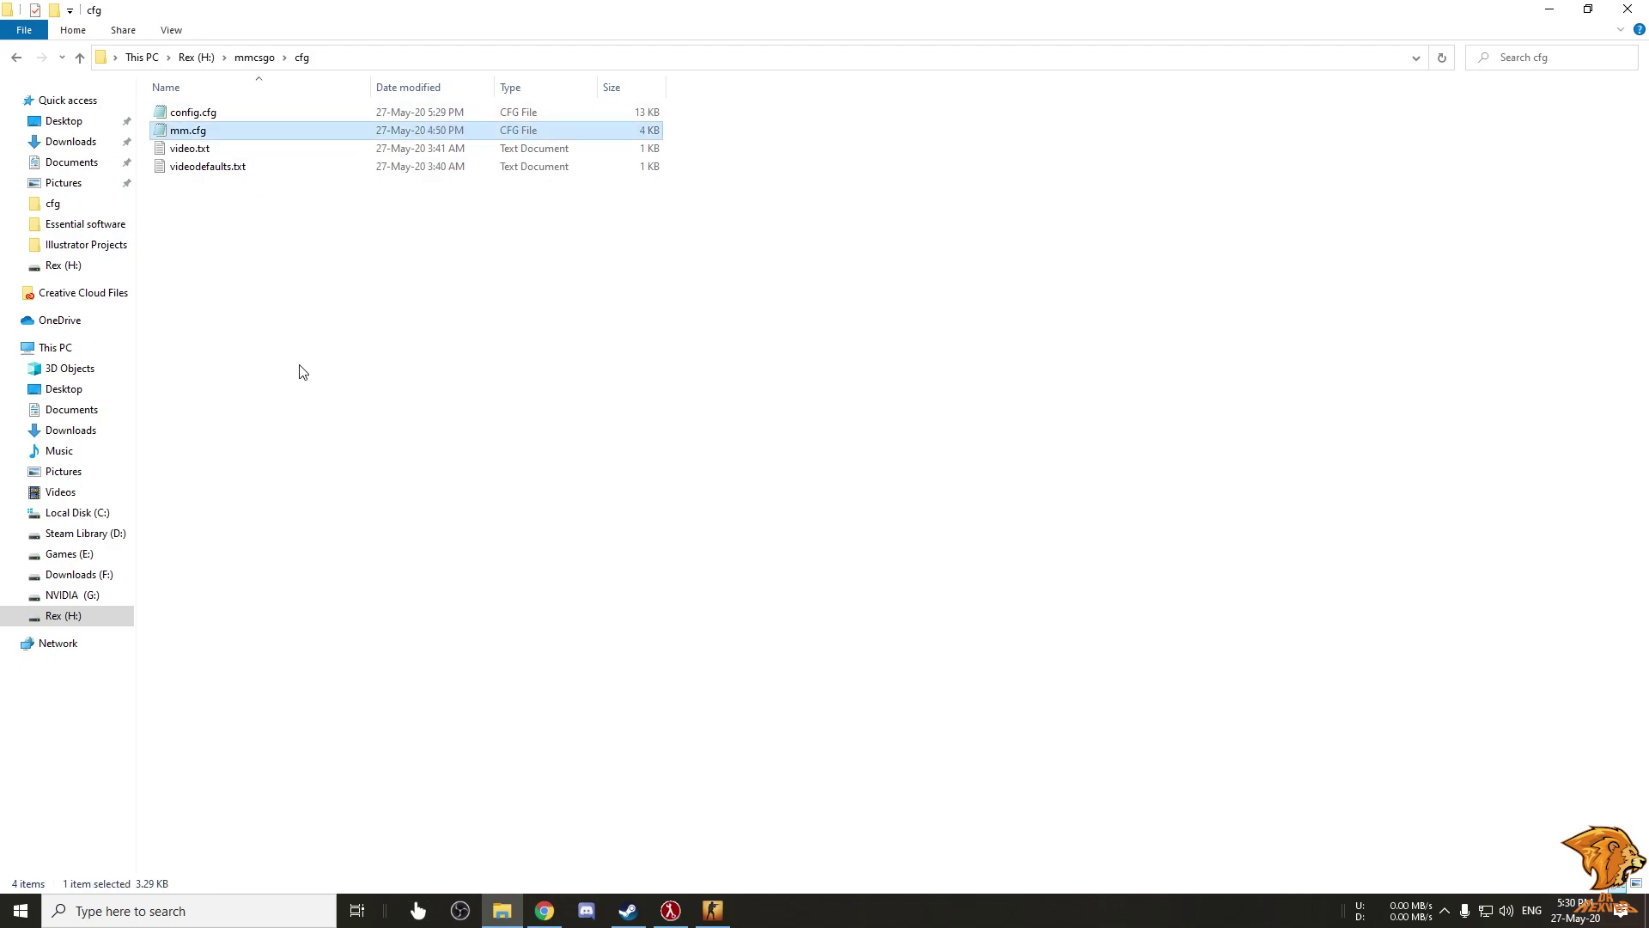
In CS:GO, go to Watch > Your Matches and bring up the demo playback controls
click(713, 911)
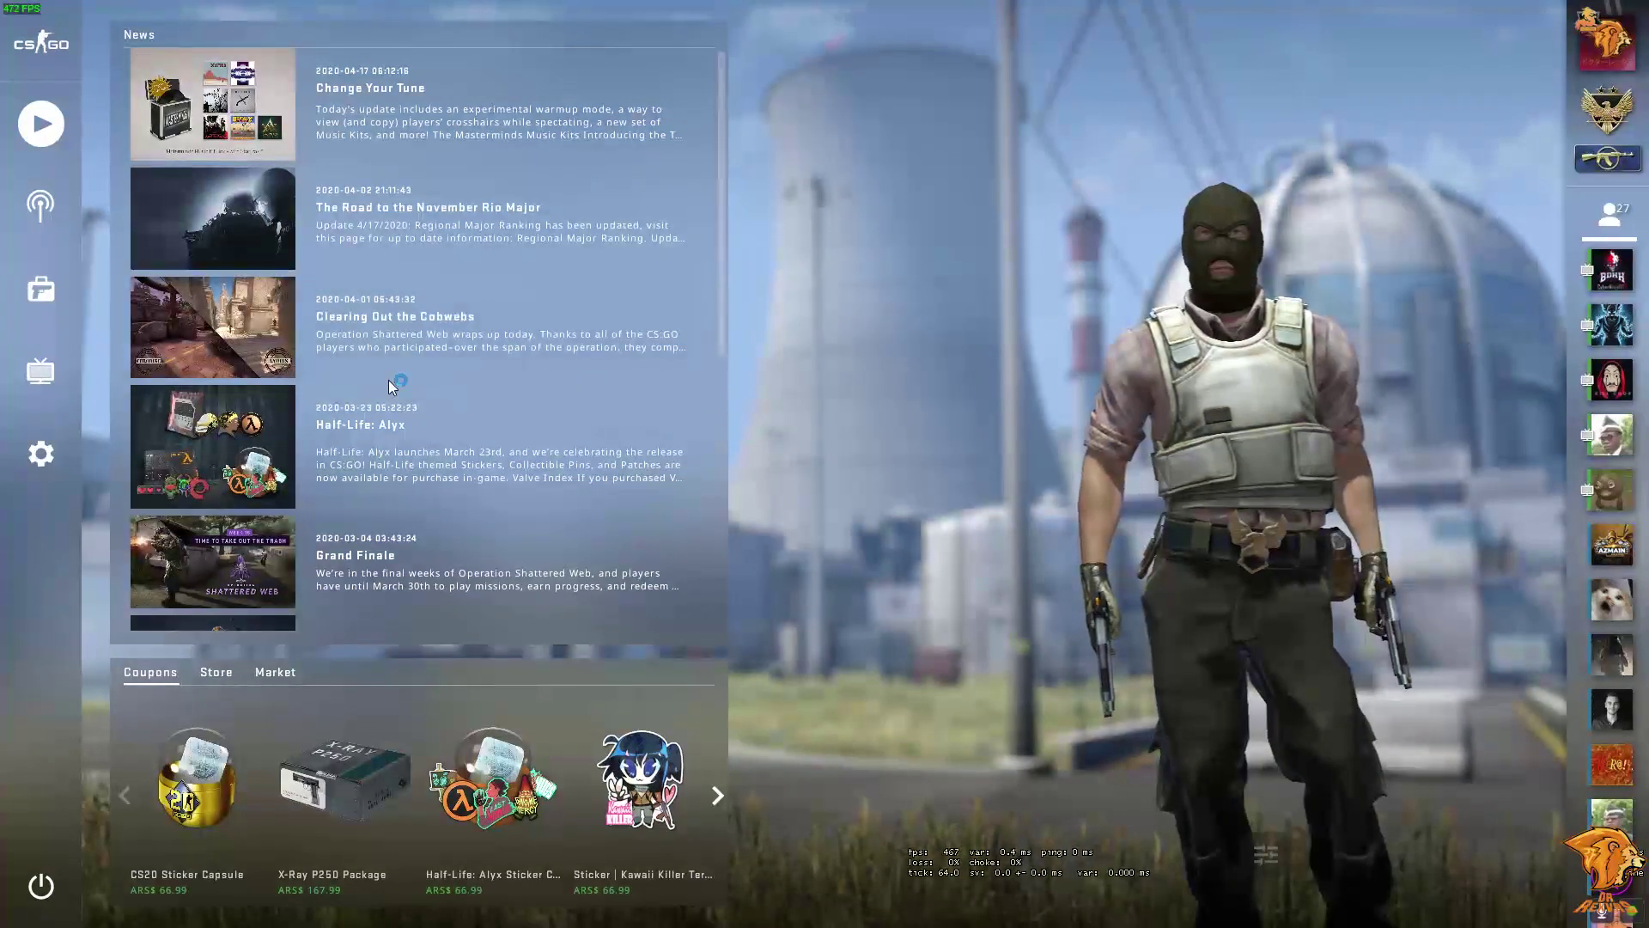
click(21, 370)
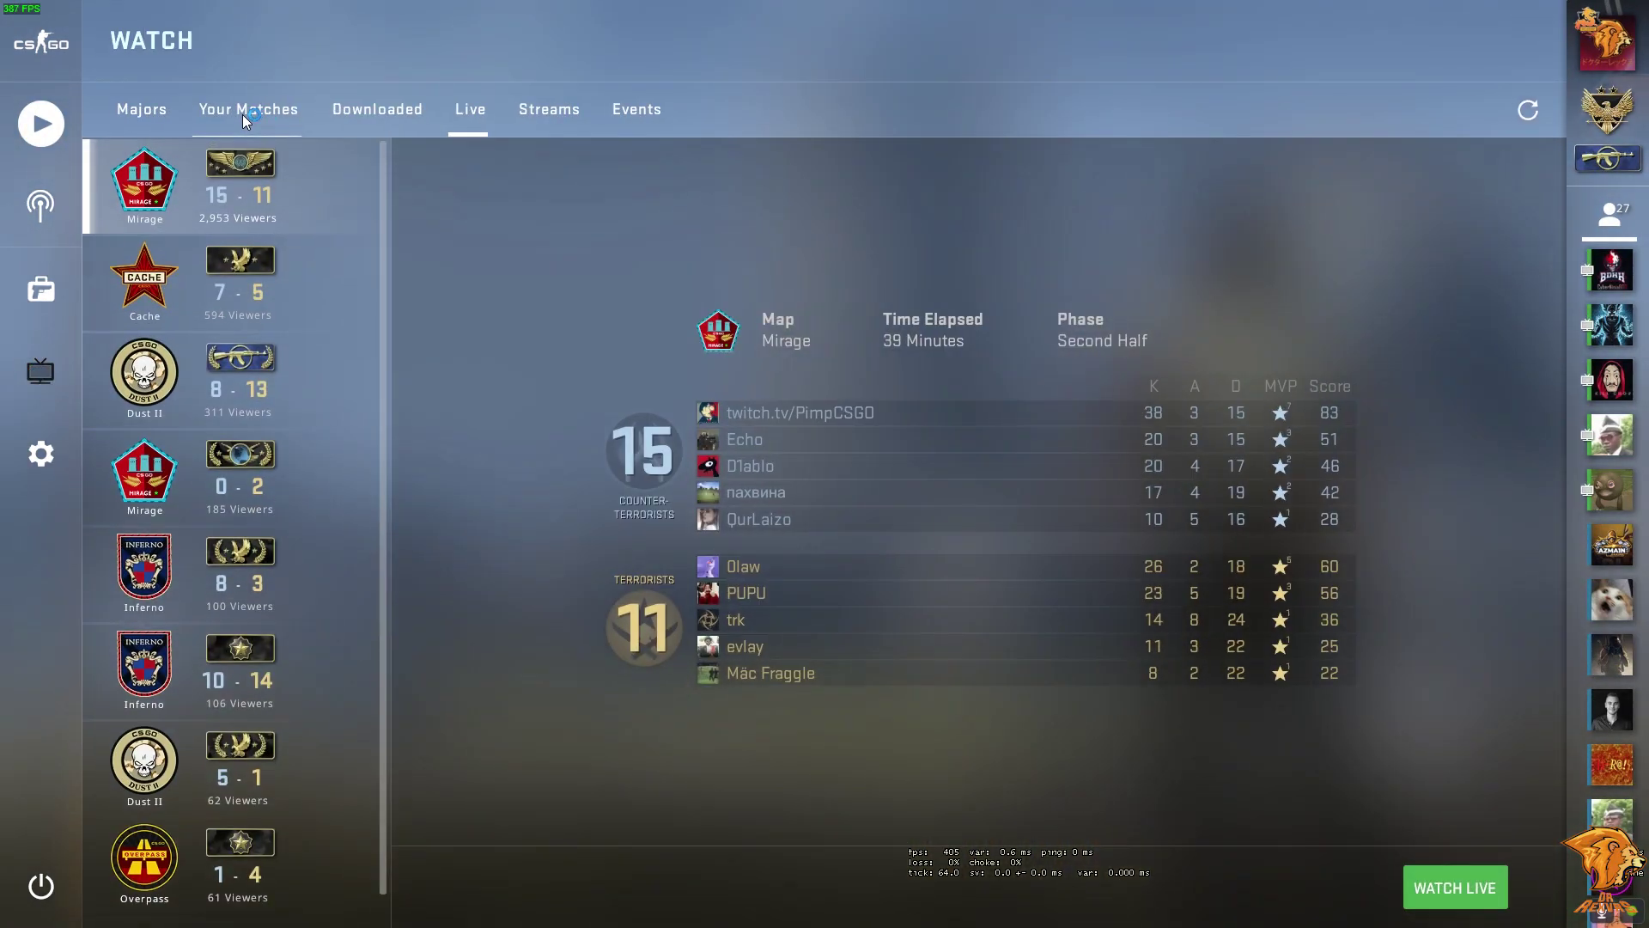
click(242, 115)
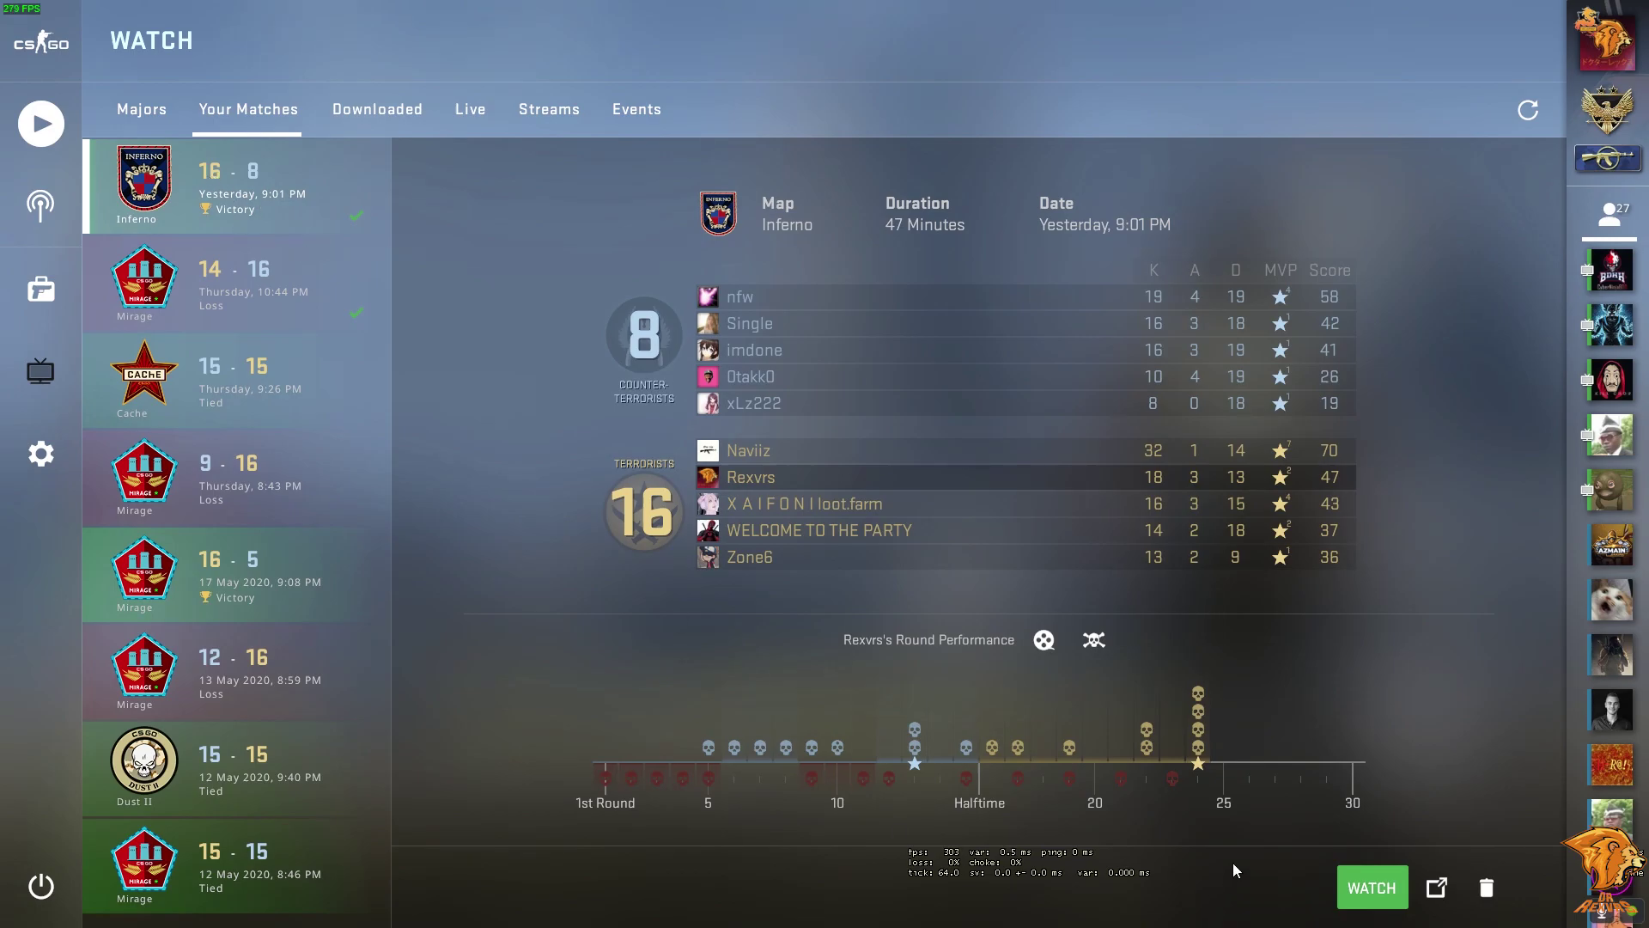
key(shift+F2)
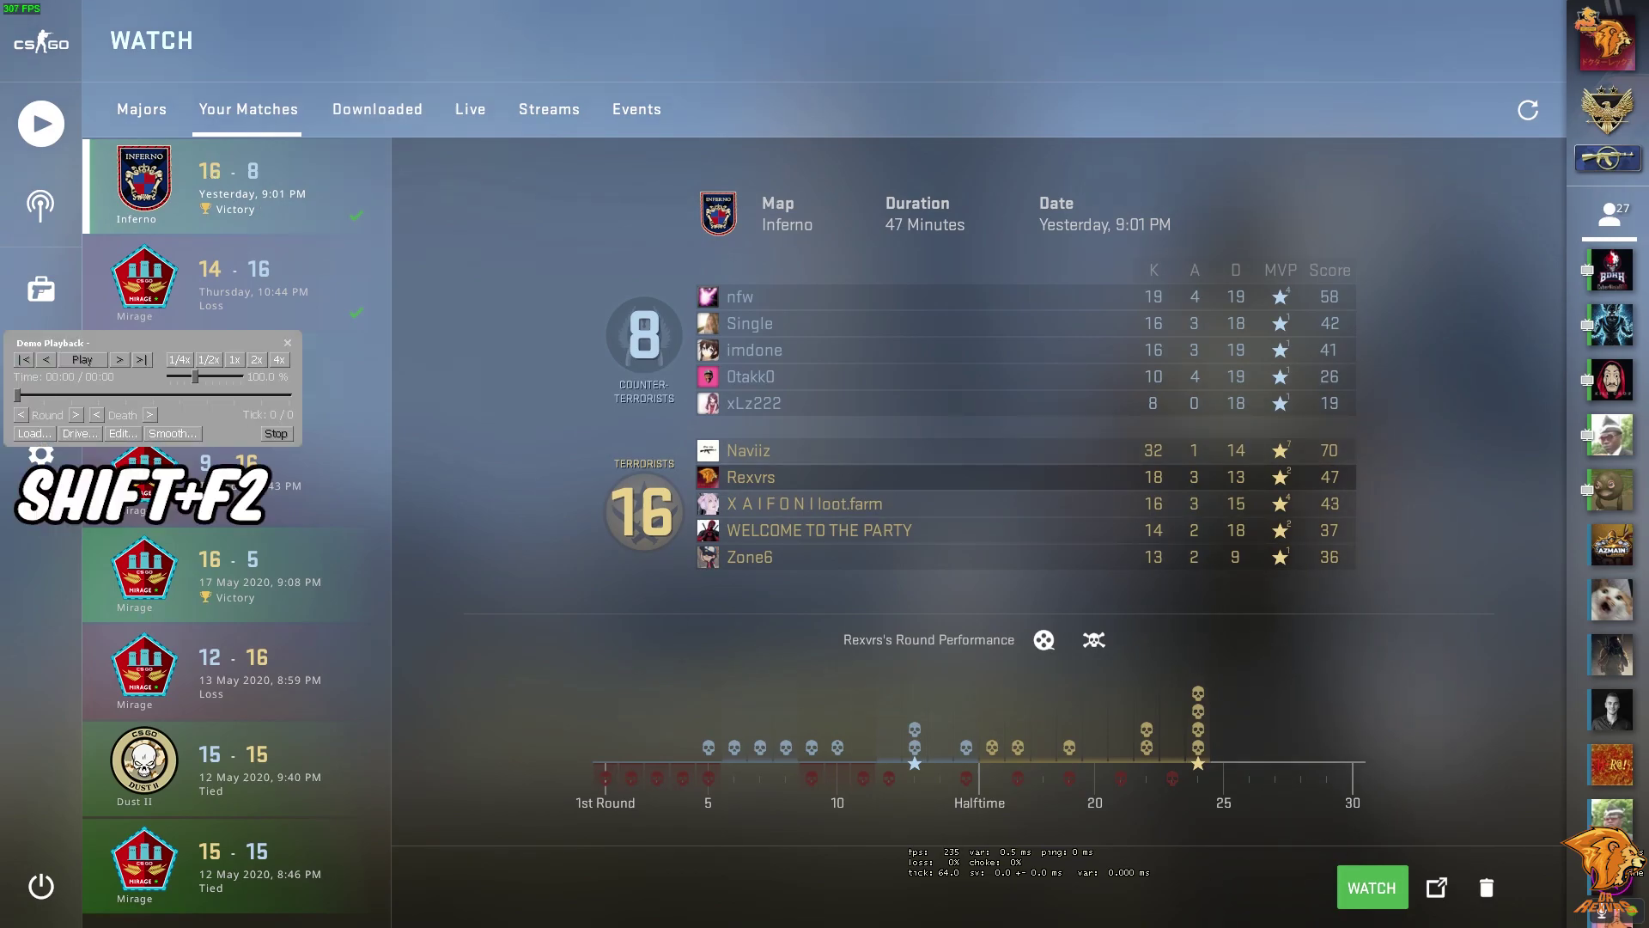
Load deagle awp.dem from H:\CSGO DEMO\Inferno demo
click(34, 434)
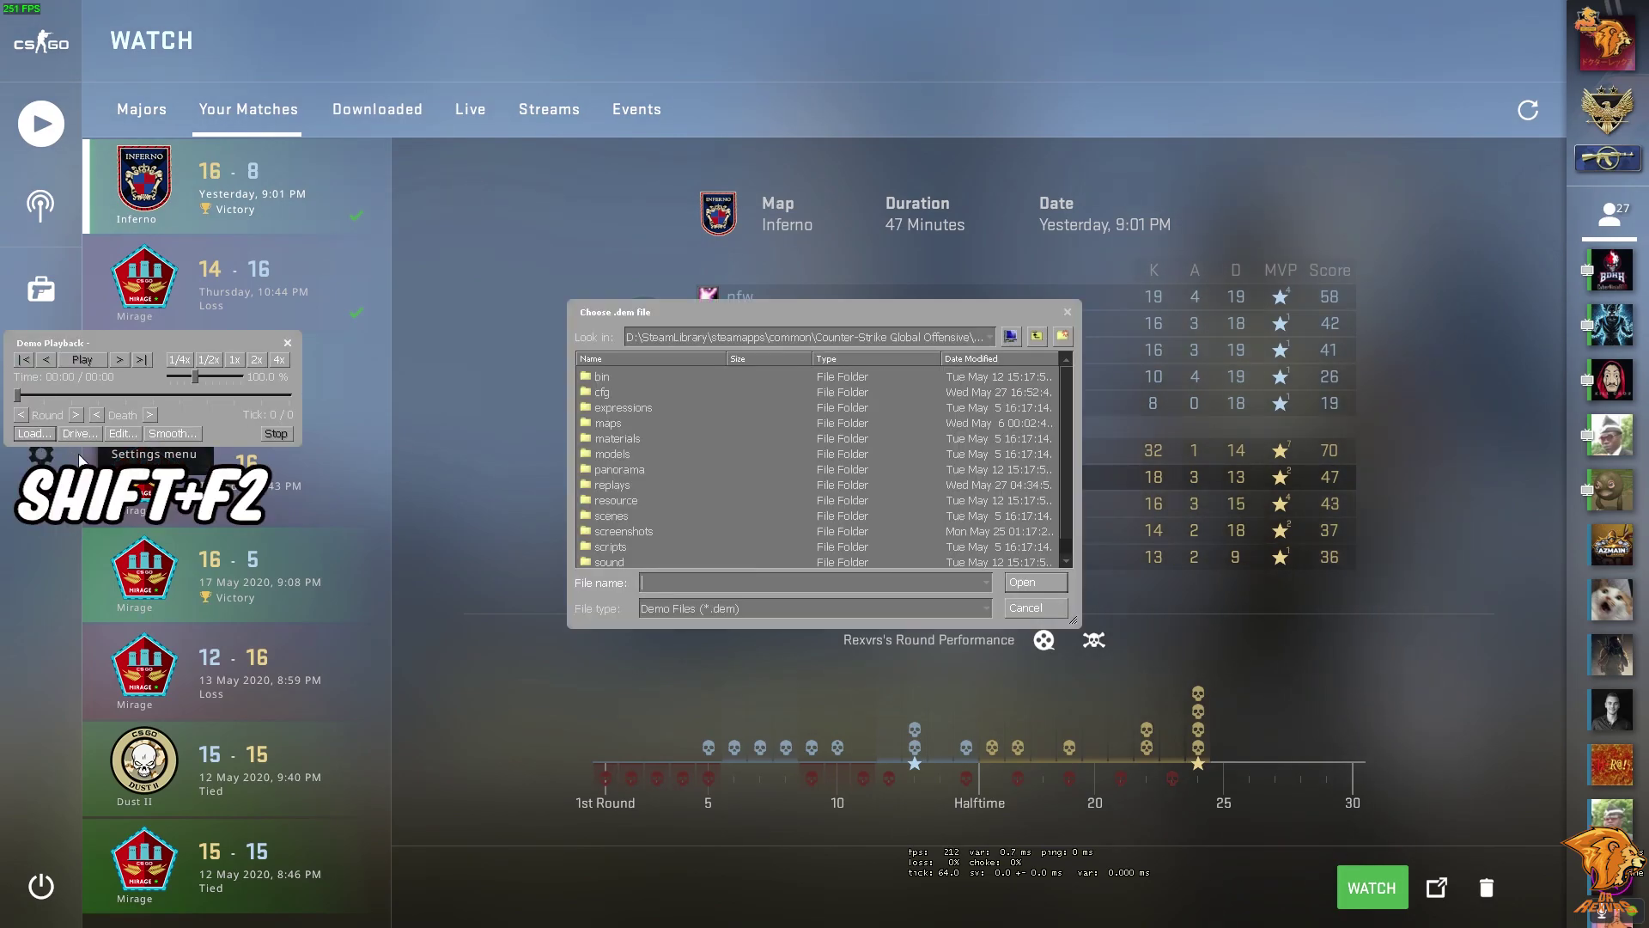
click(671, 336)
scroll(673, 433, down, 1)
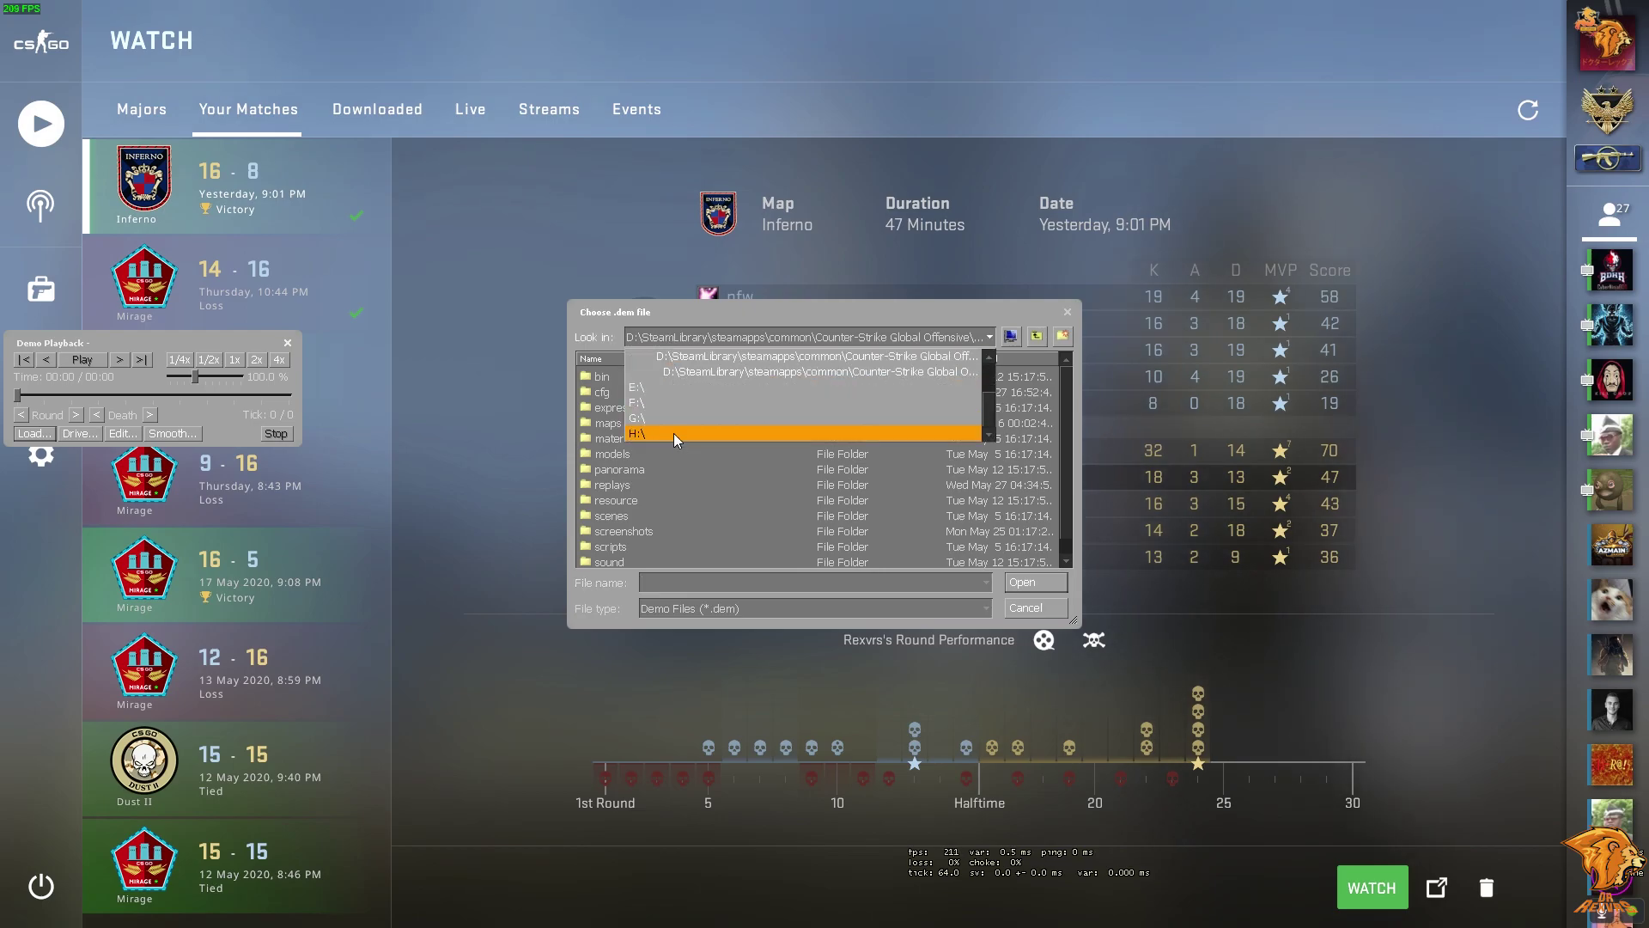
click(663, 433)
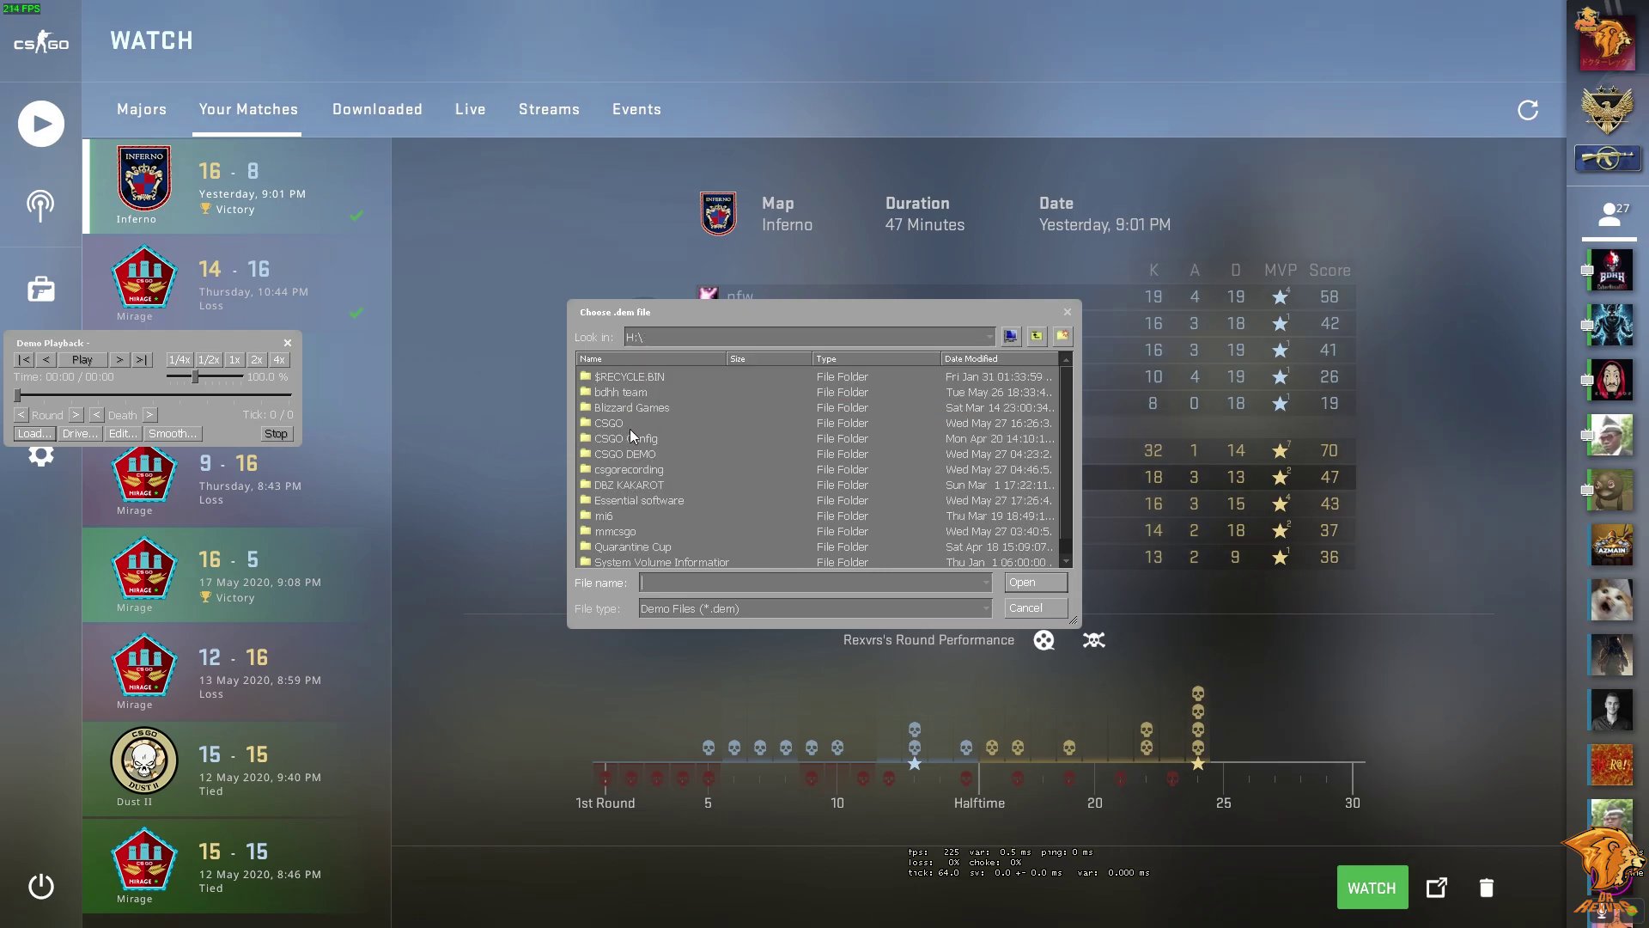
double_click(642, 455)
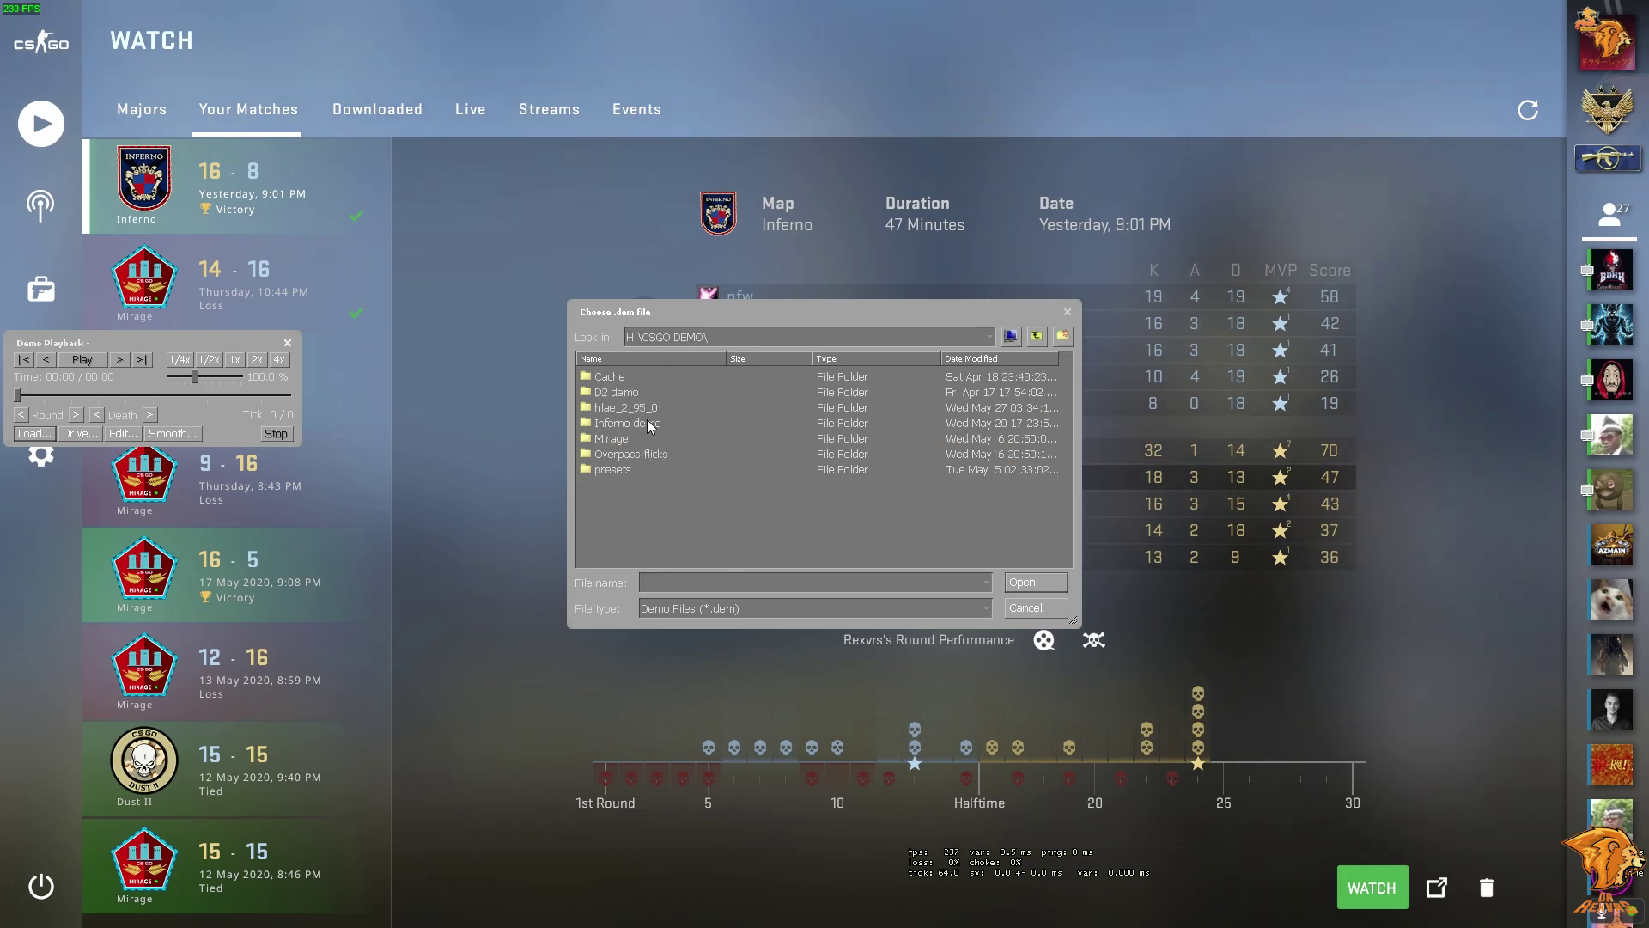
double_click(650, 425)
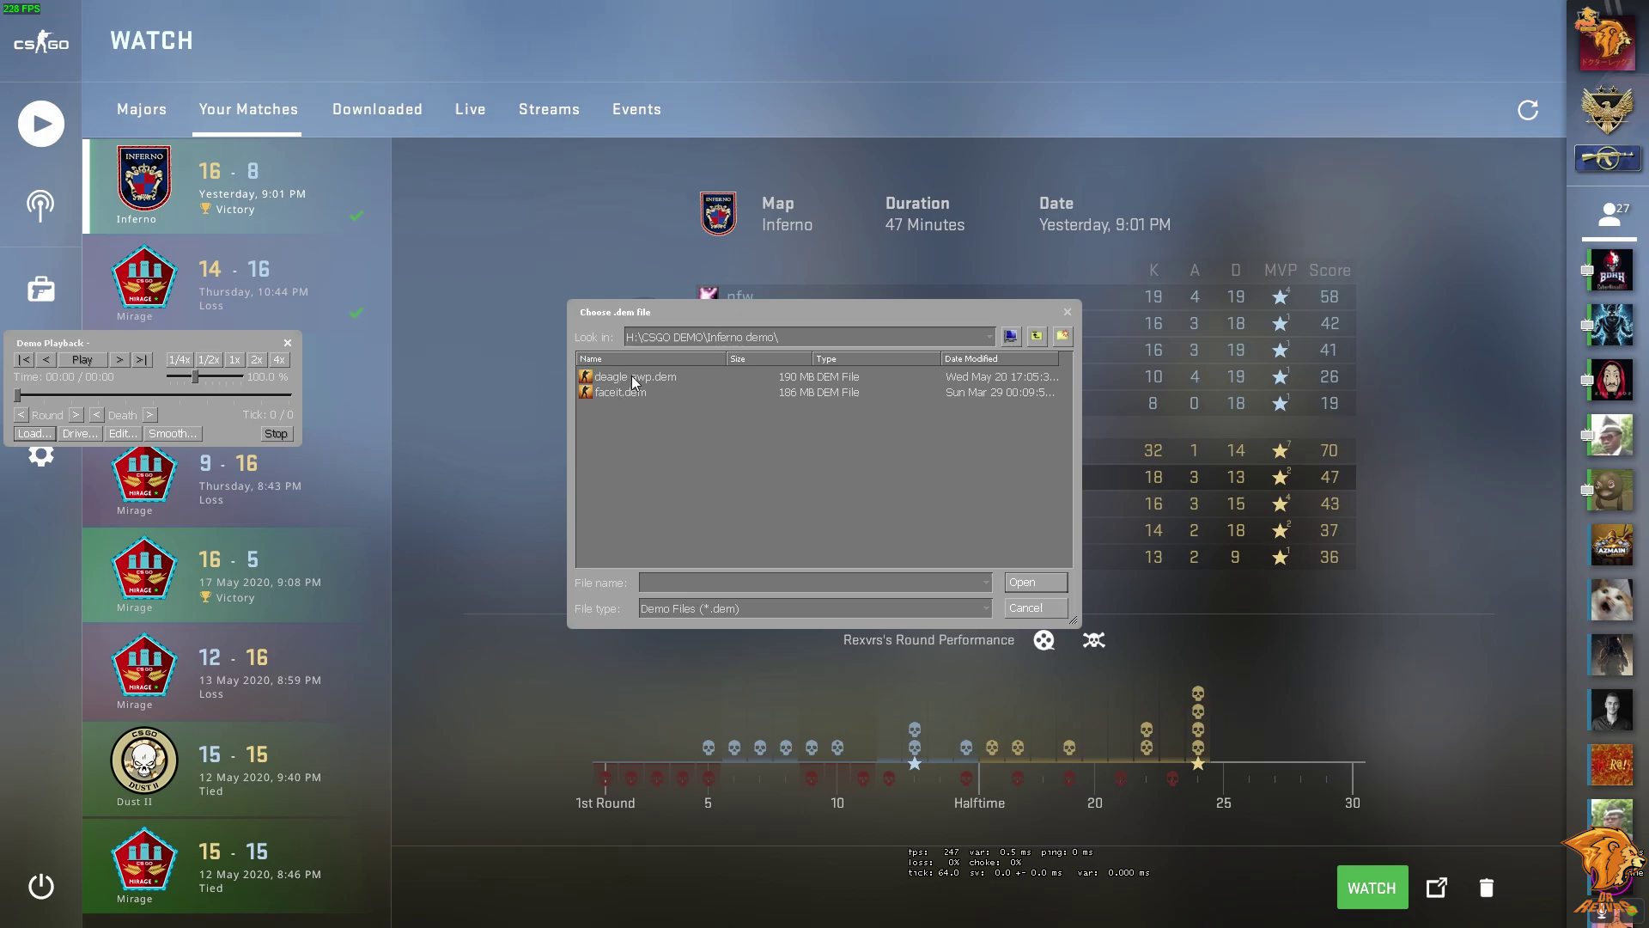
double_click(634, 380)
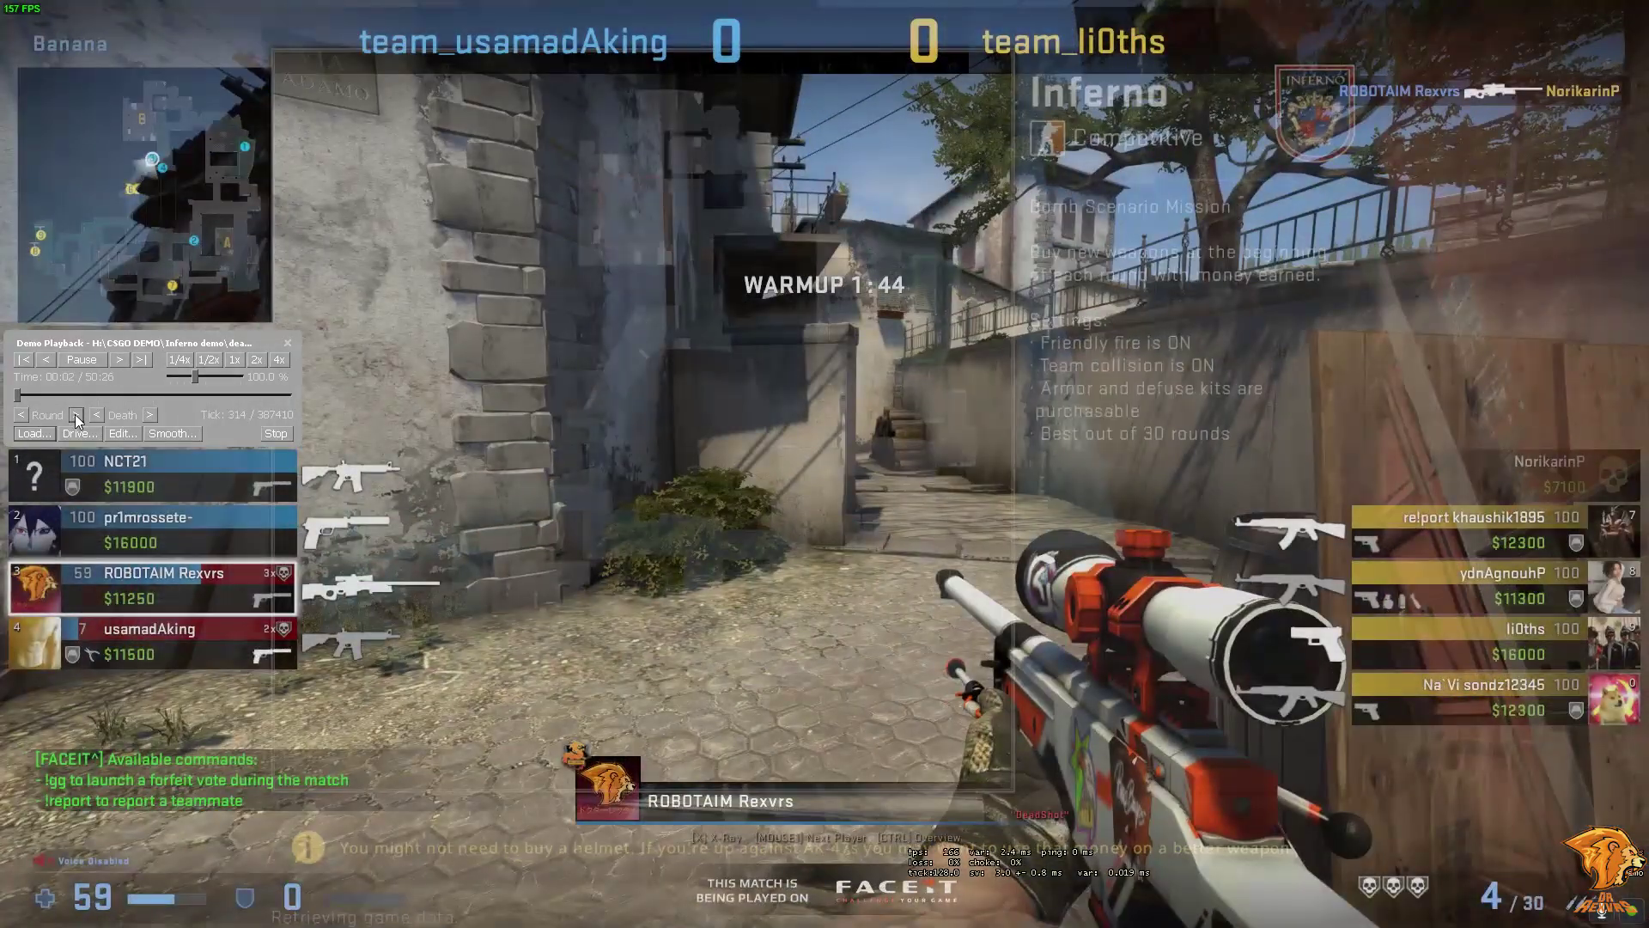
Skip the demo past warmup to Round 2 and close the playback controls
click(76, 416)
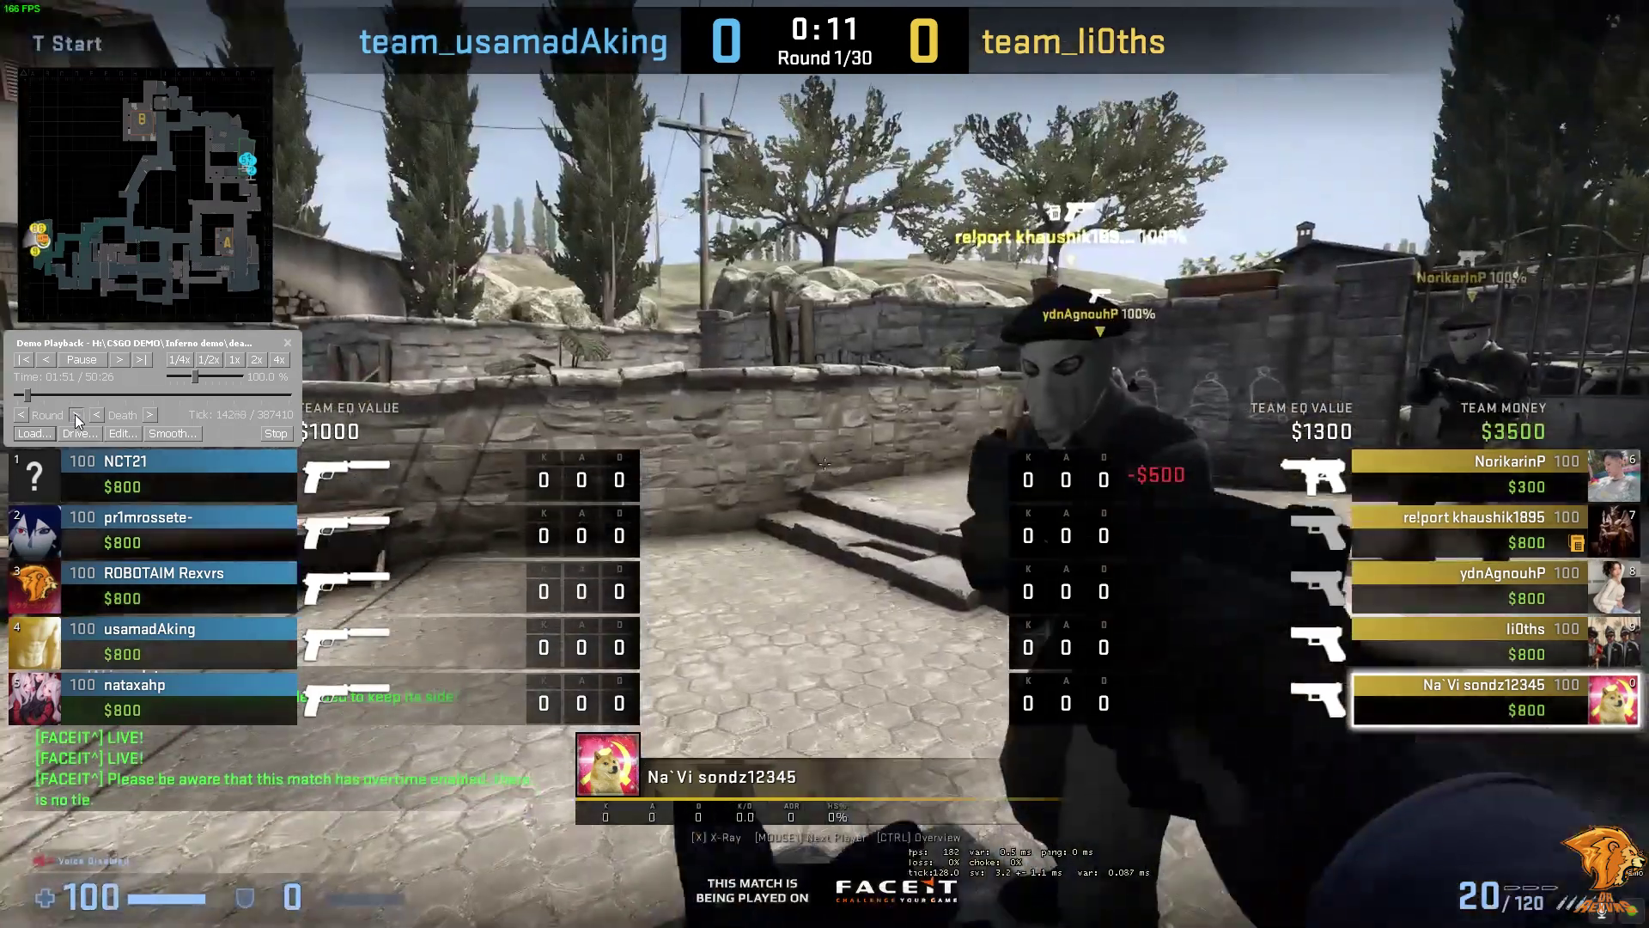
click(76, 415)
click(288, 343)
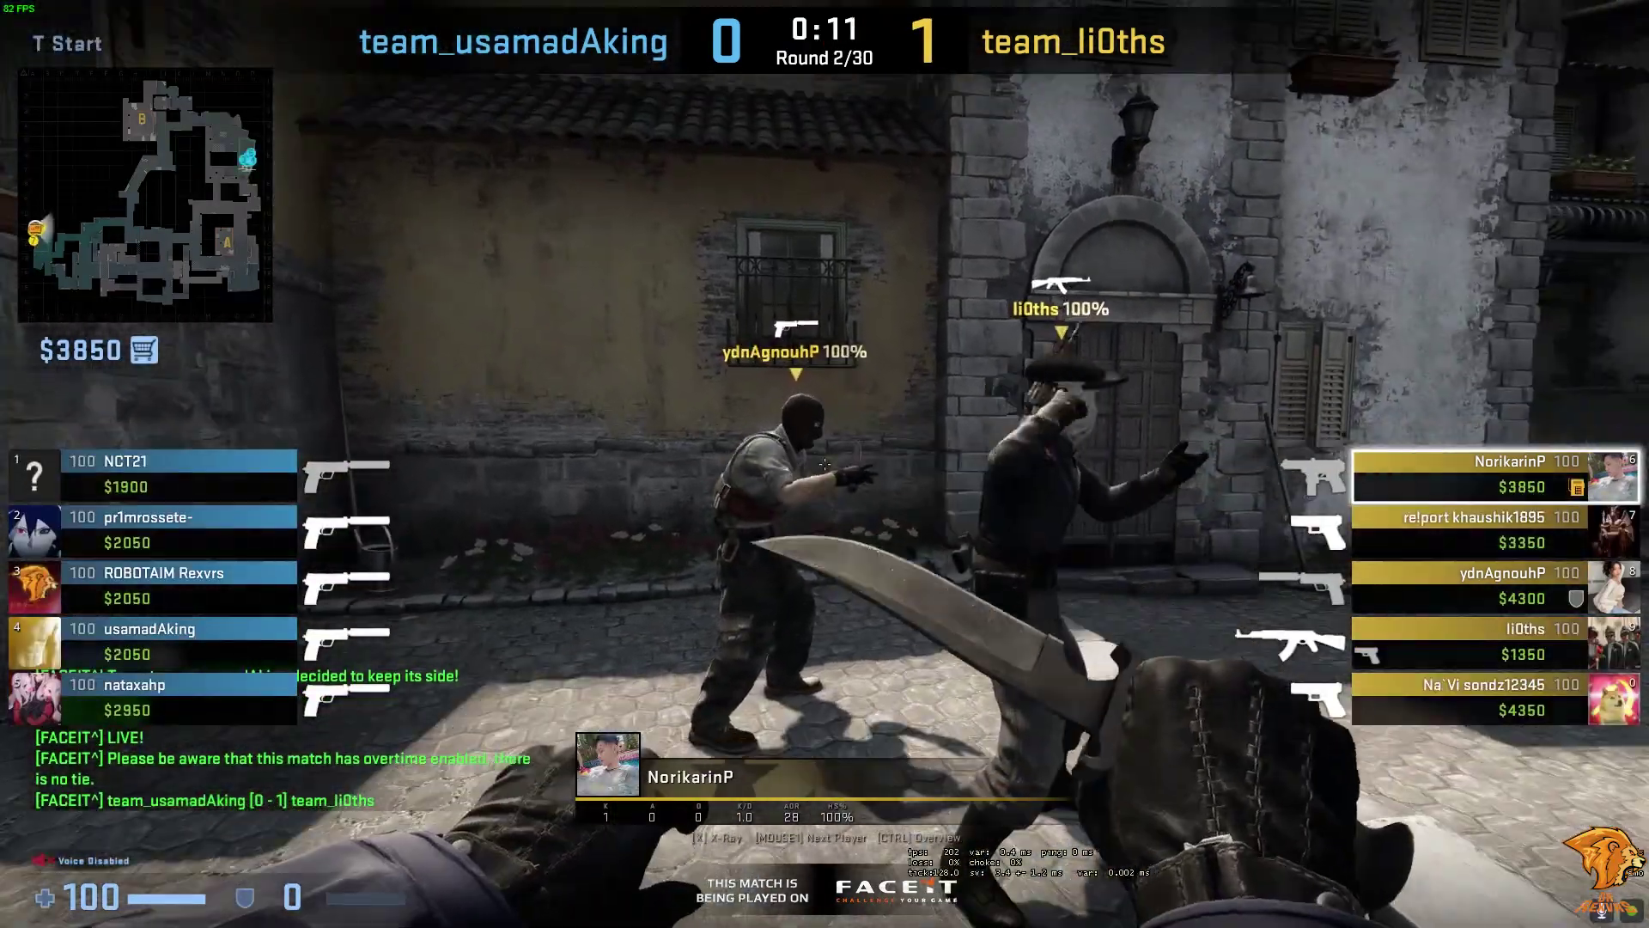
Cycle through players 8, 9, 1 and 2, settling on the third blue-team player
key(8)
key(9)
key(1)
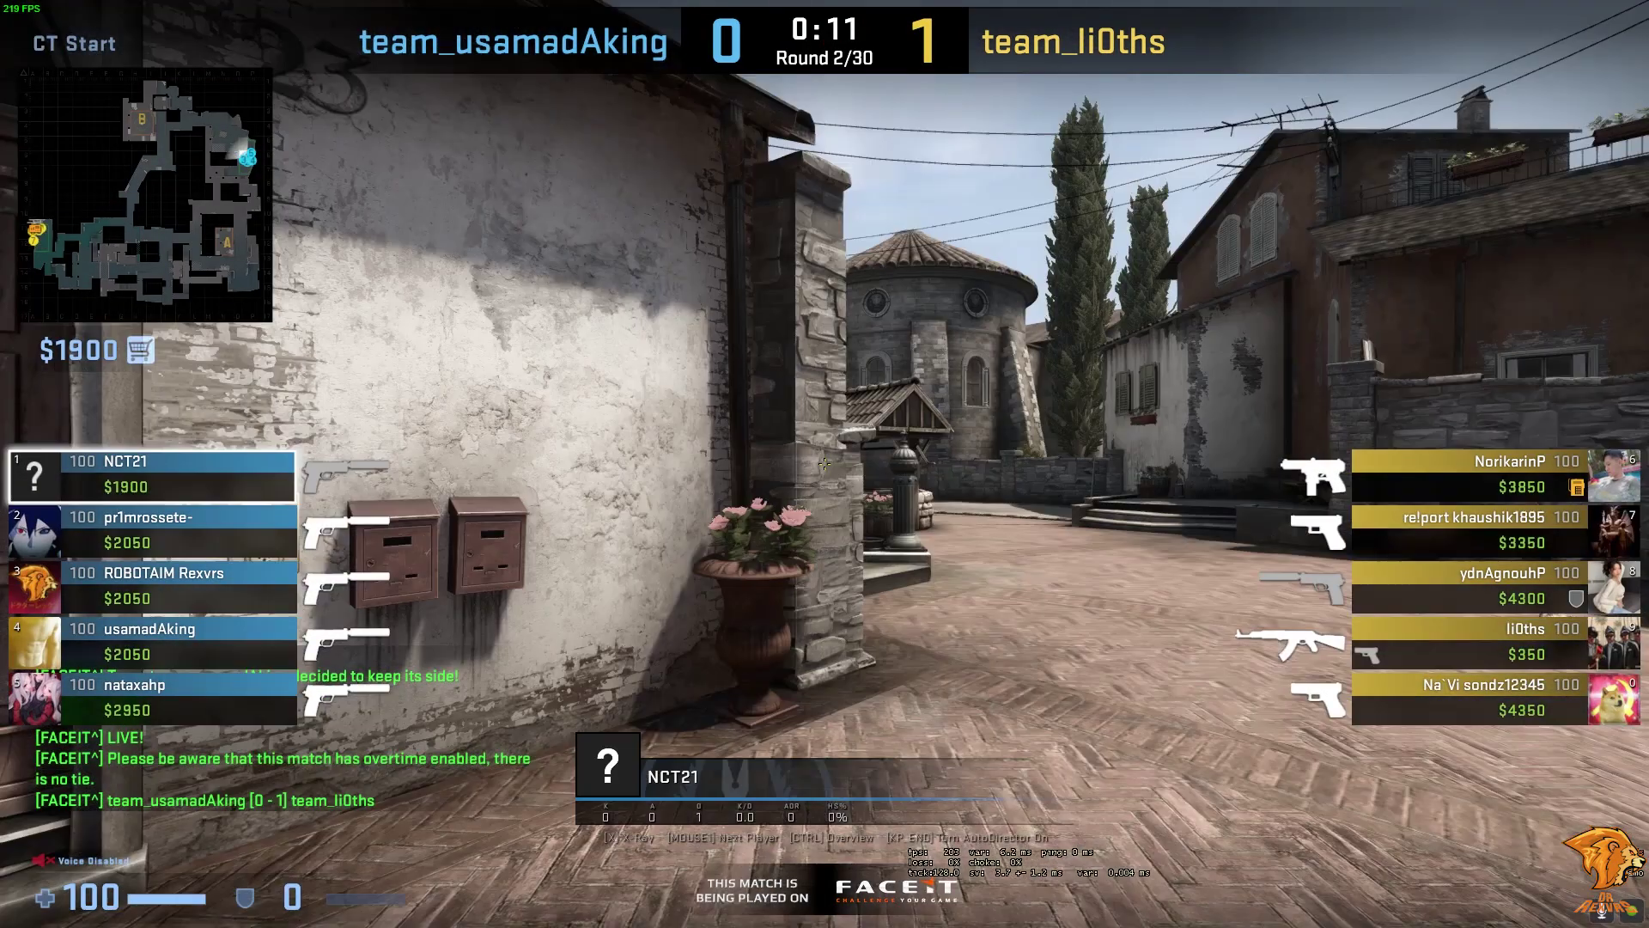
key(2)
key(3)
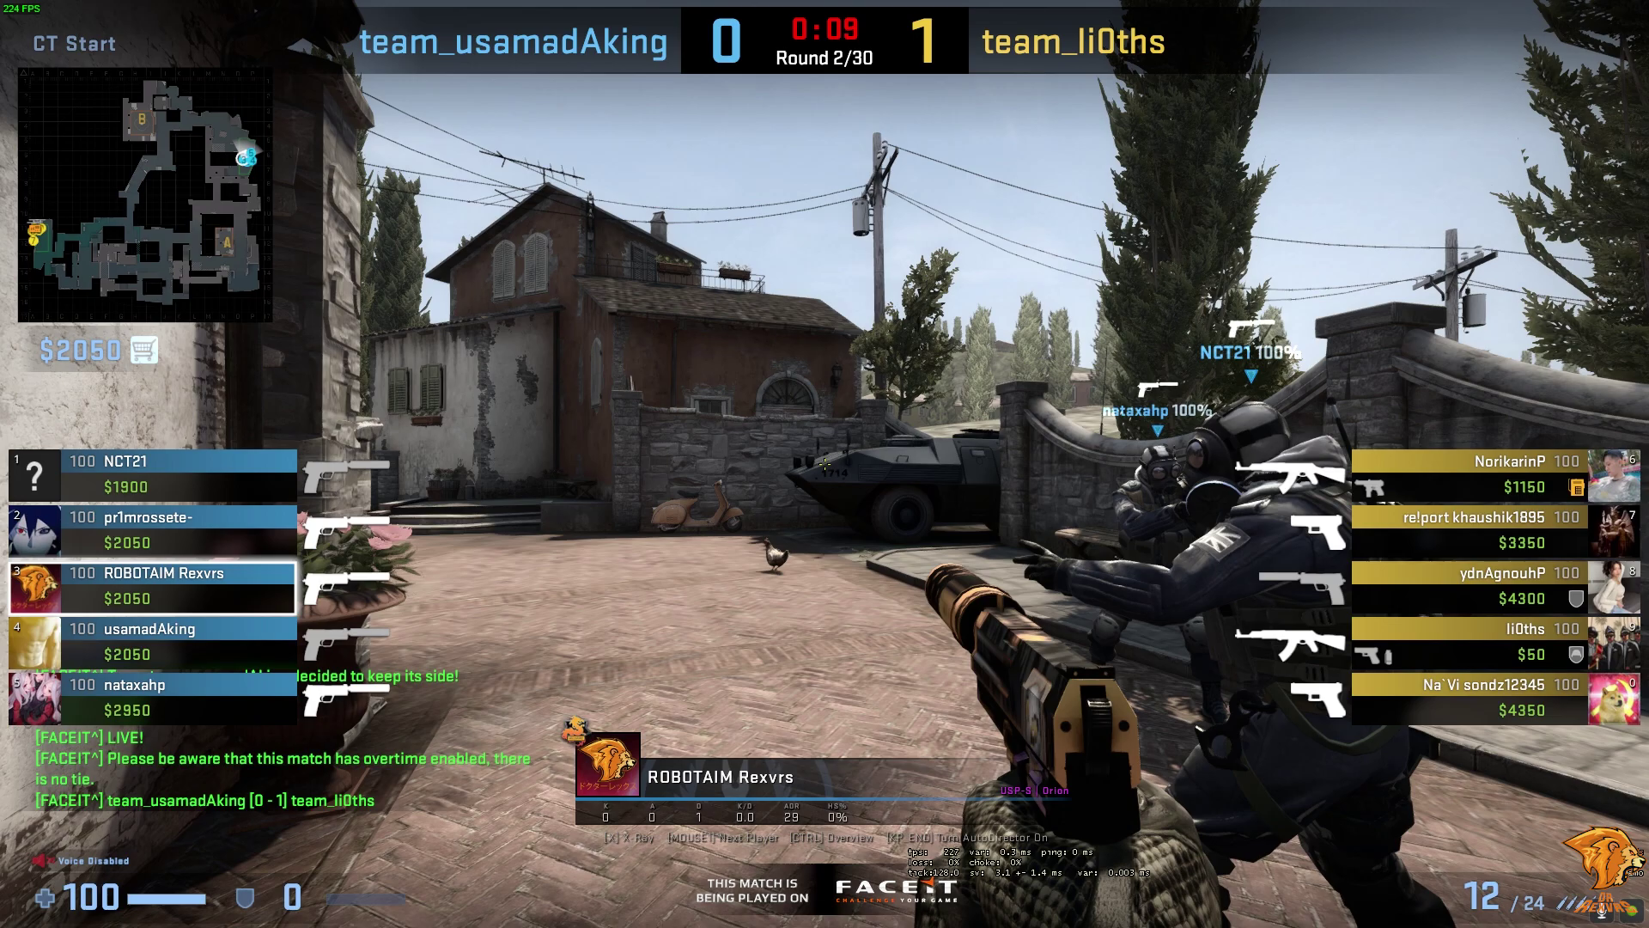
Run 'exec mm' in the console to hide the HUD and scoreboard and make colours more vivid
key(grave)
text(exec )
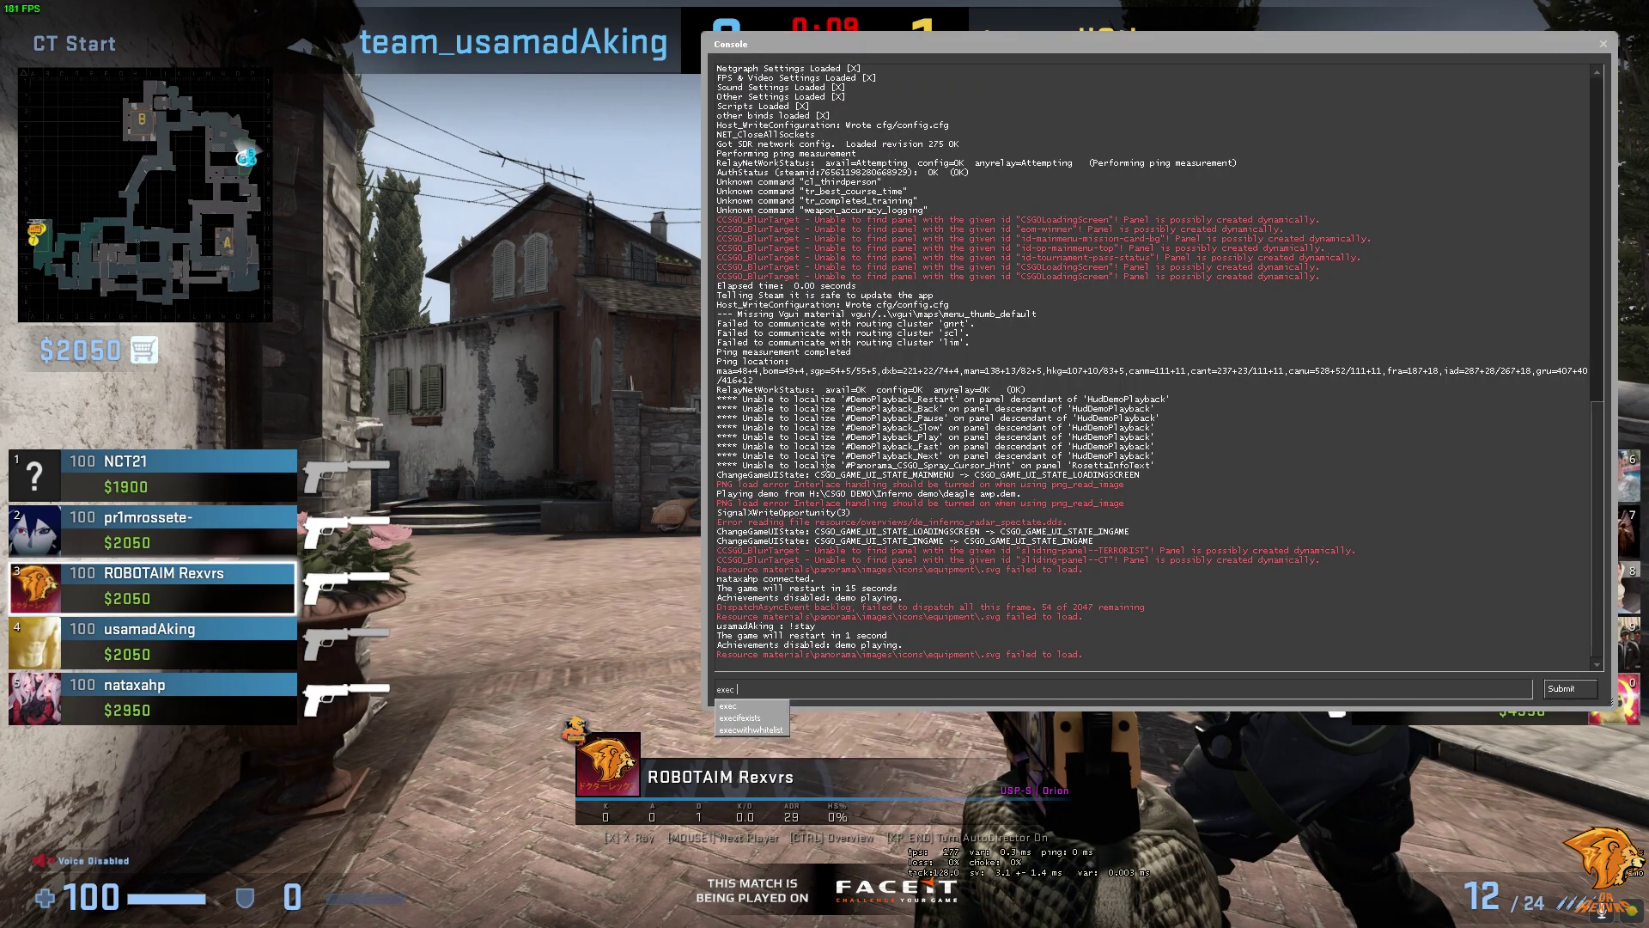
text(mm)
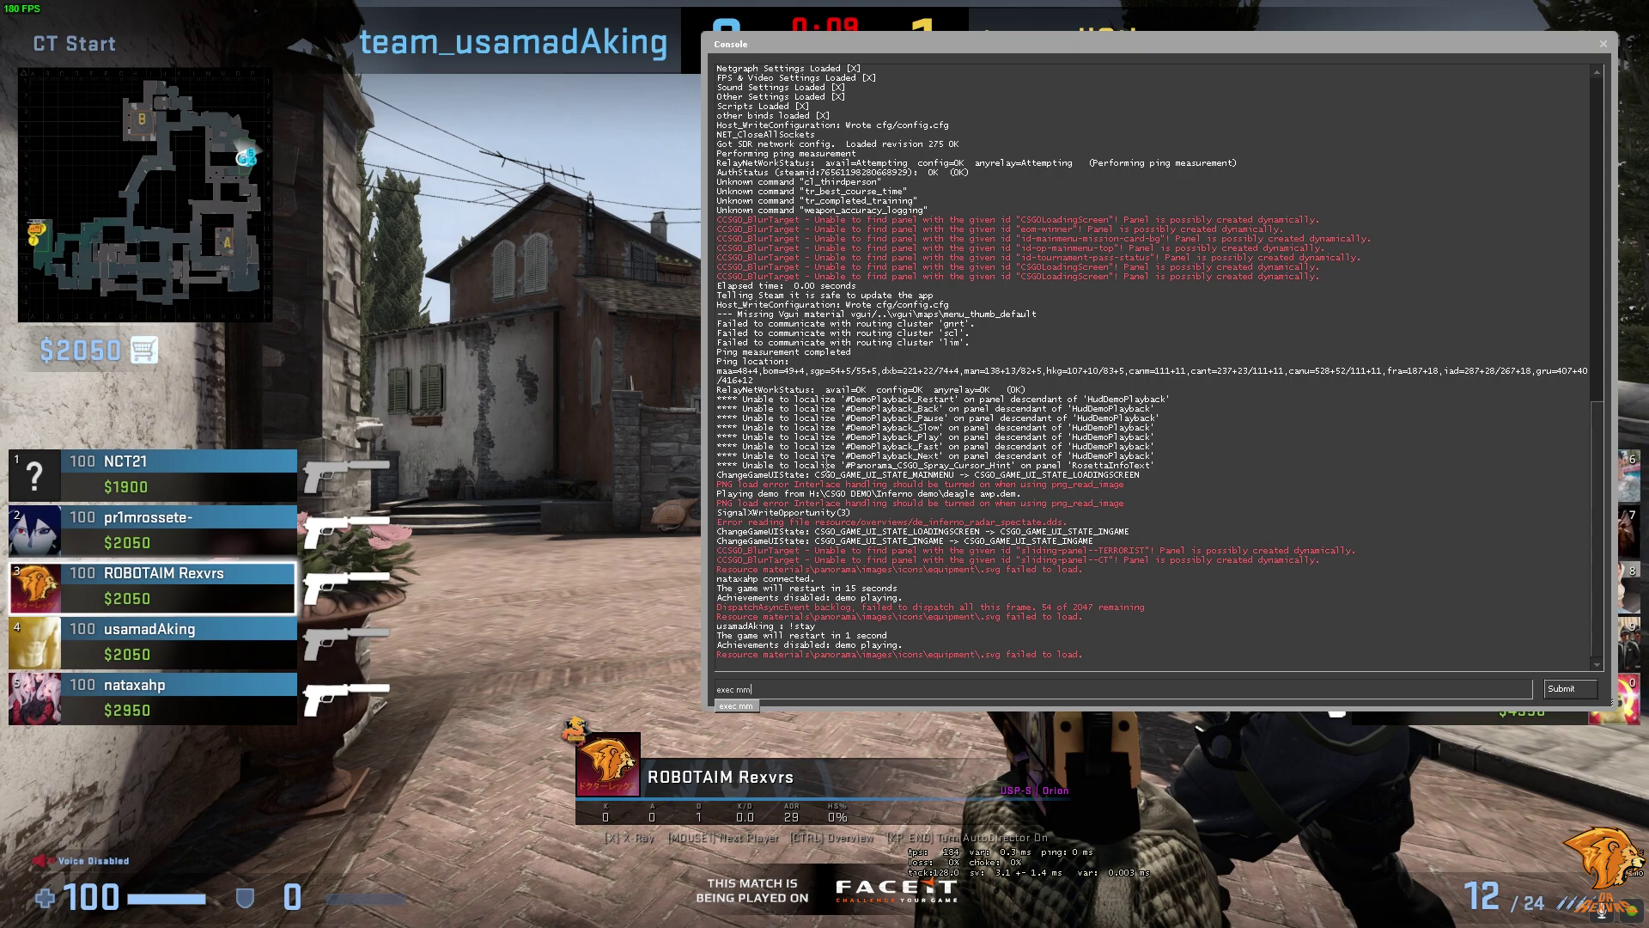
key(Return)
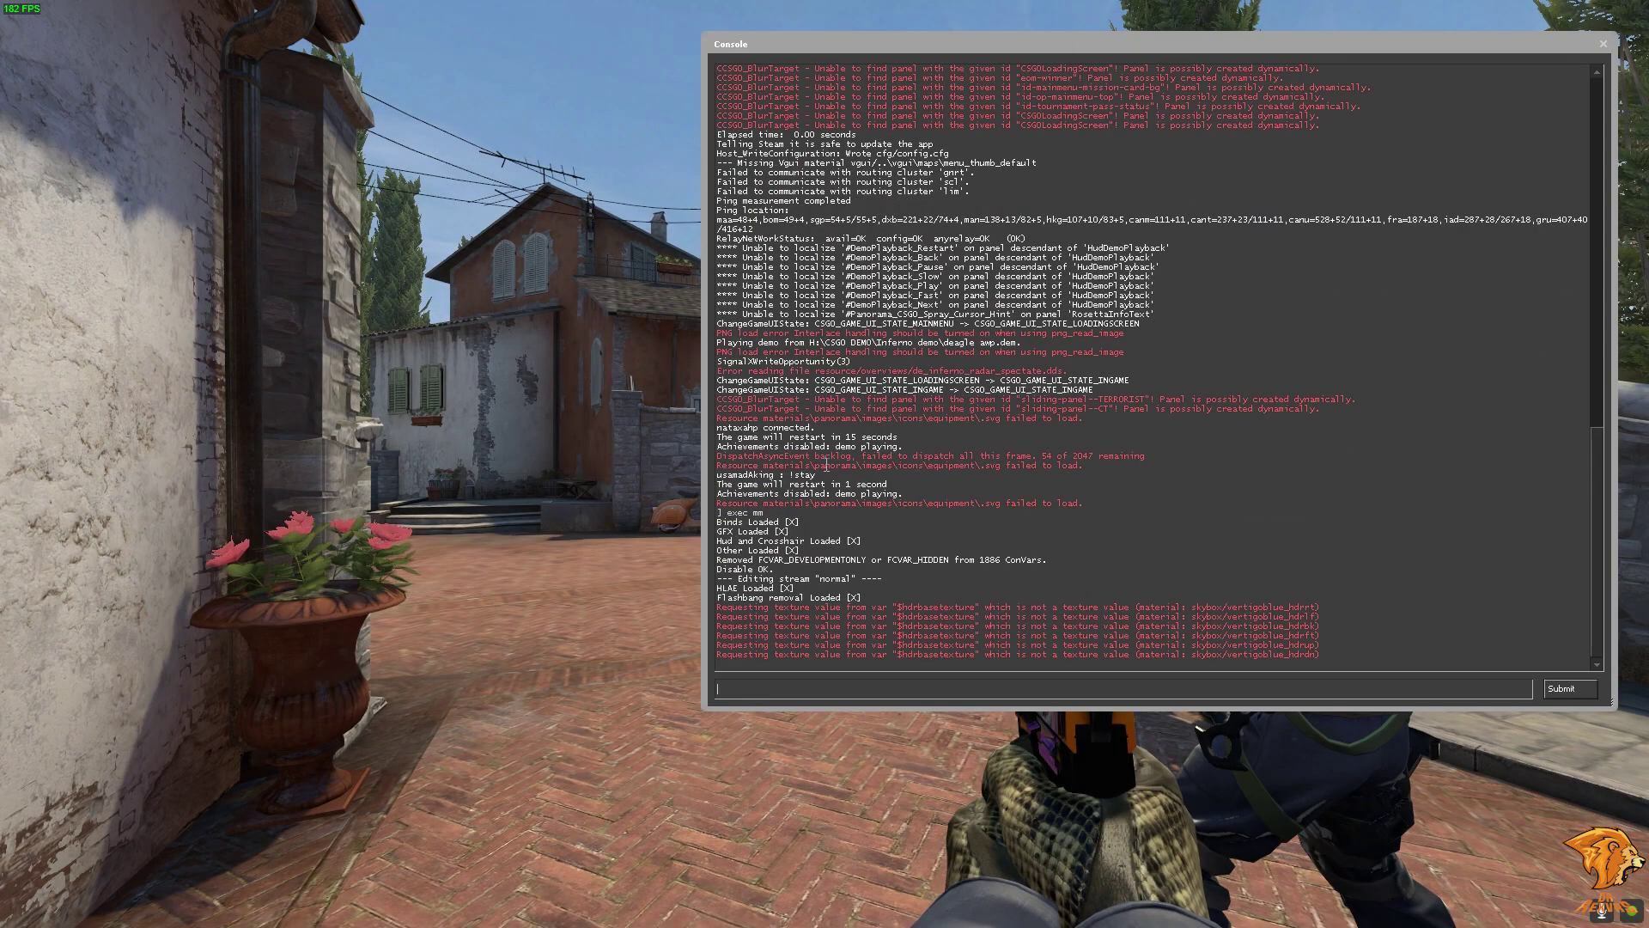
key(grave)
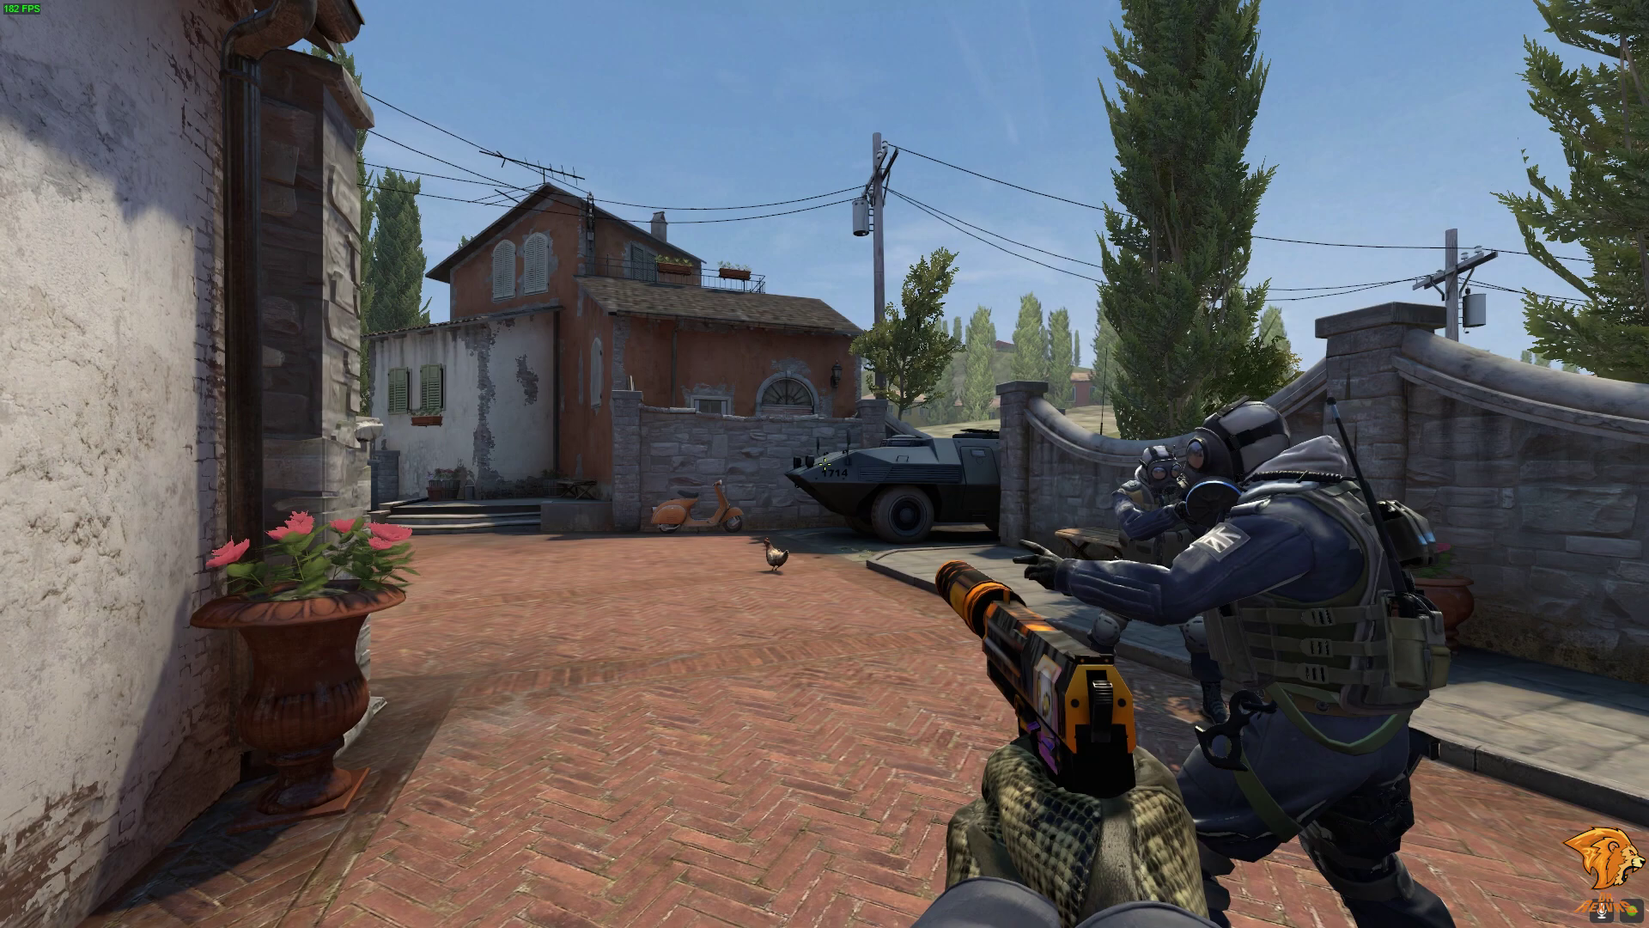